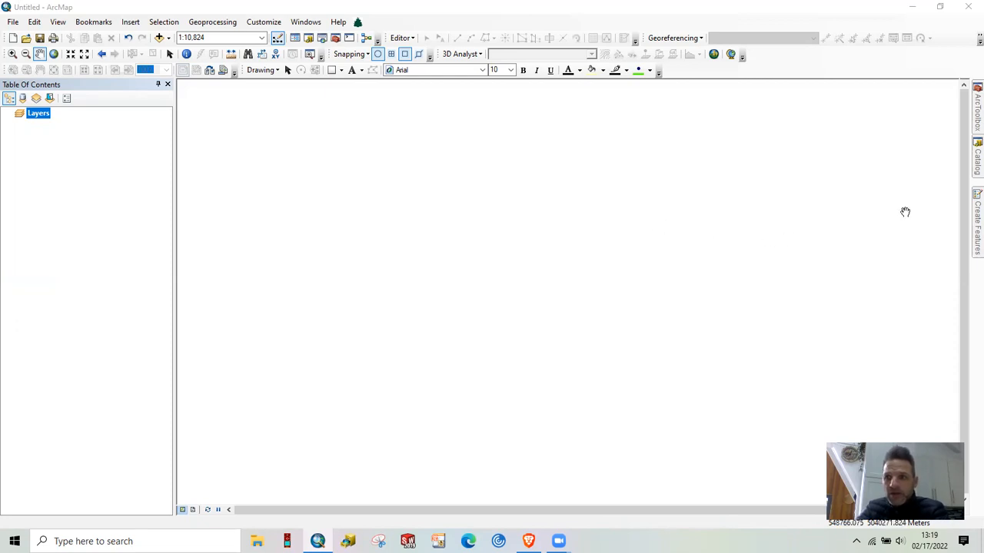
# Add the Mosaic_1s3e01_02 mosaic dataset from Mosaic.gdb in the Homework Six Data folder to the map
pyautogui.moveTo(969, 165)
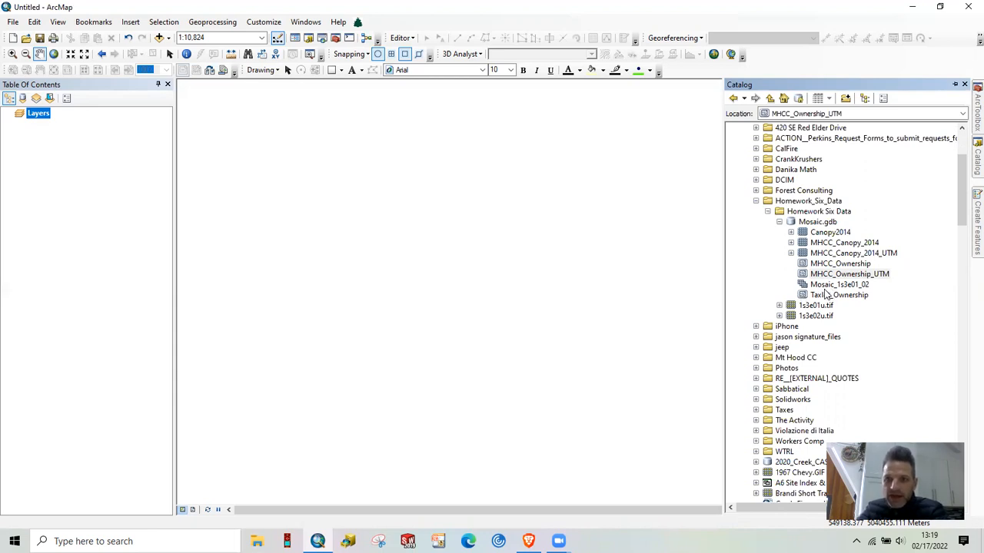
pyautogui.moveTo(831, 286)
pyautogui.mouseDown()
pyautogui.moveTo(529, 265)
pyautogui.moveTo(743, 318)
pyautogui.mouseUp()
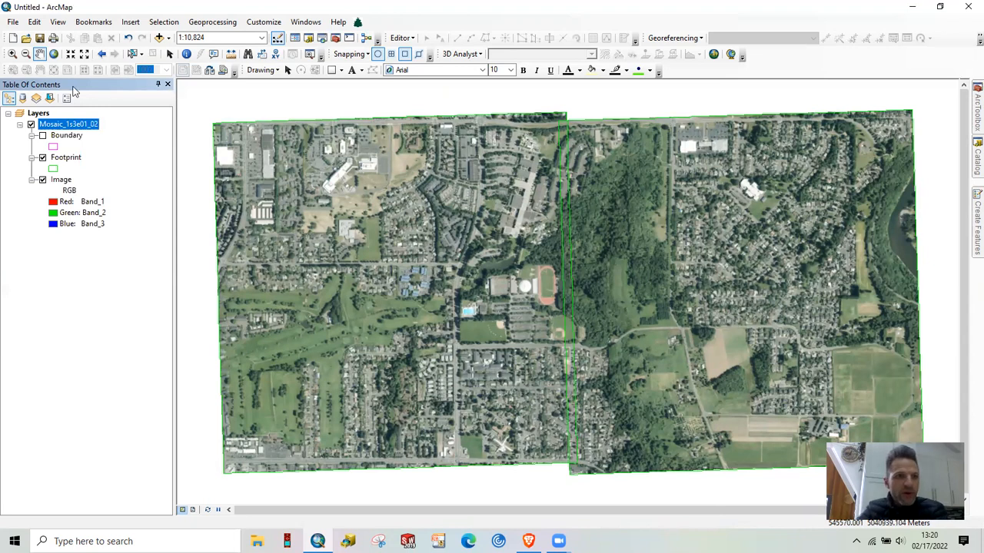
# Inspect the aerial imagery's detail at the parked cars in the campus parking lot, and return to the full mosaic view
pyautogui.click(12, 56)
pyautogui.moveTo(500, 145); pyautogui.dragTo(530, 185)
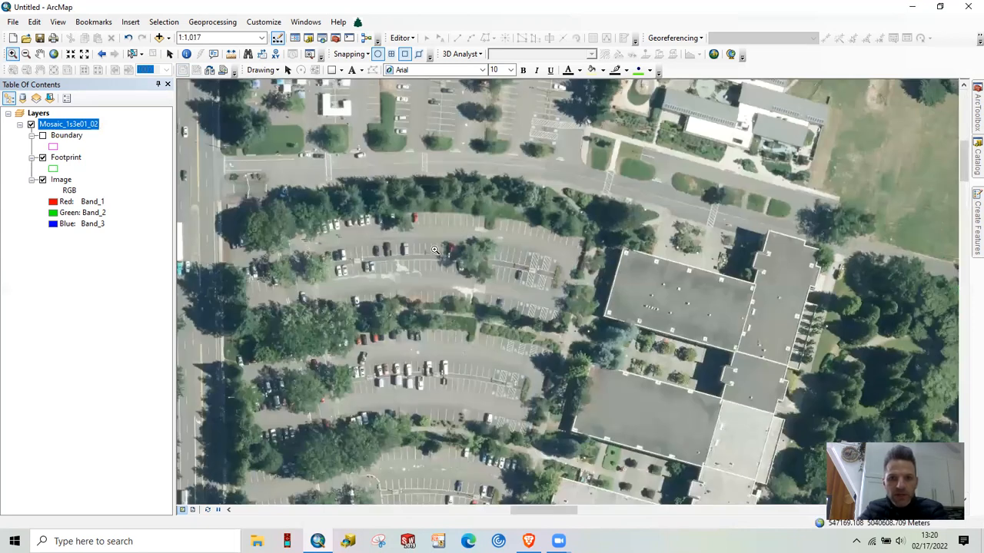
pyautogui.moveTo(373, 241); pyautogui.dragTo(416, 267)
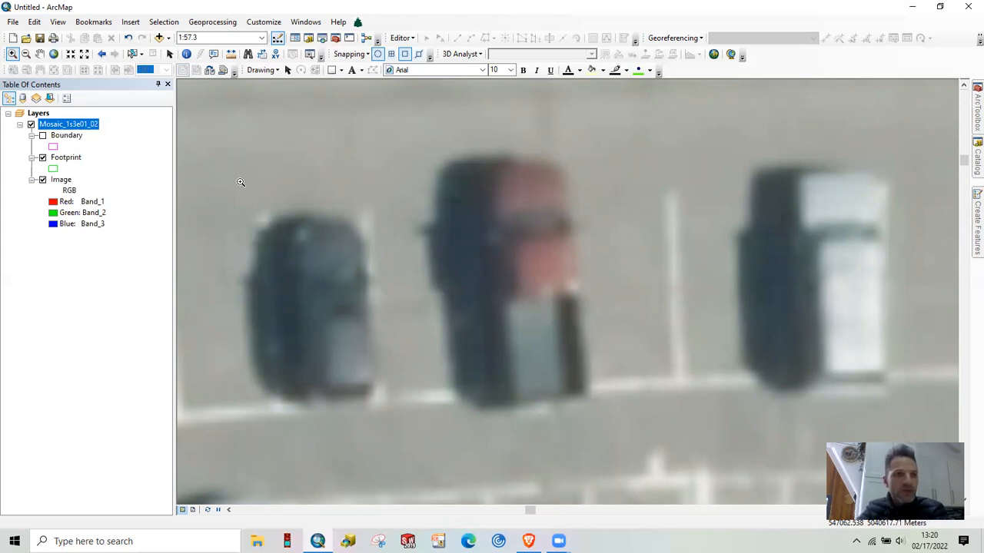
pyautogui.click(101, 54)
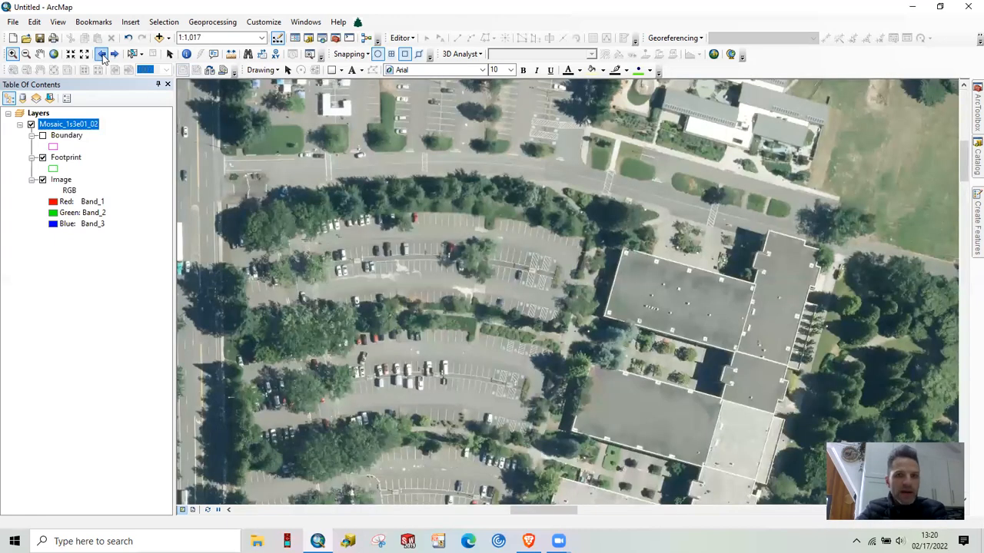
pyautogui.click(101, 54)
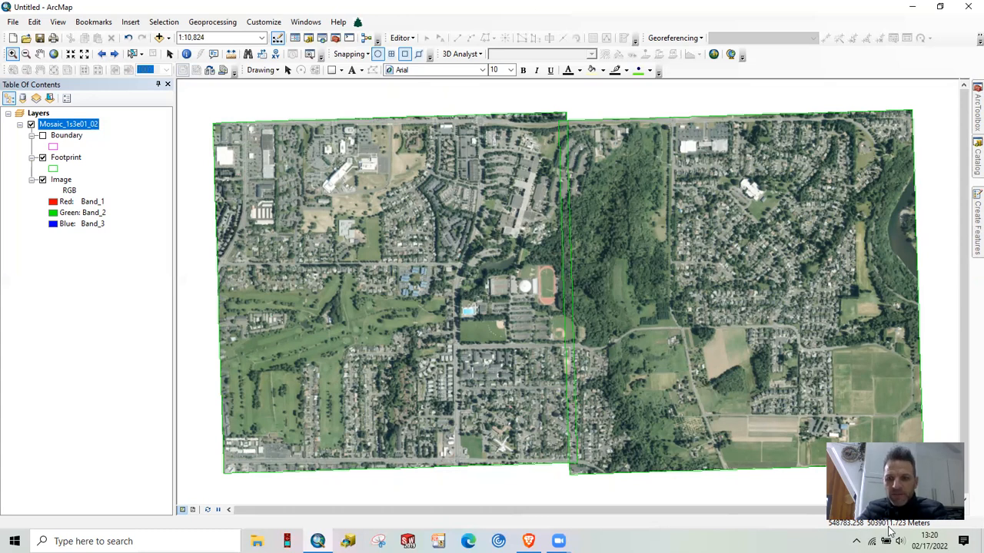
# Check the coordinate system of the Layers data frame in its properties
pyautogui.click(38, 114)
pyautogui.rightClick(39, 113)
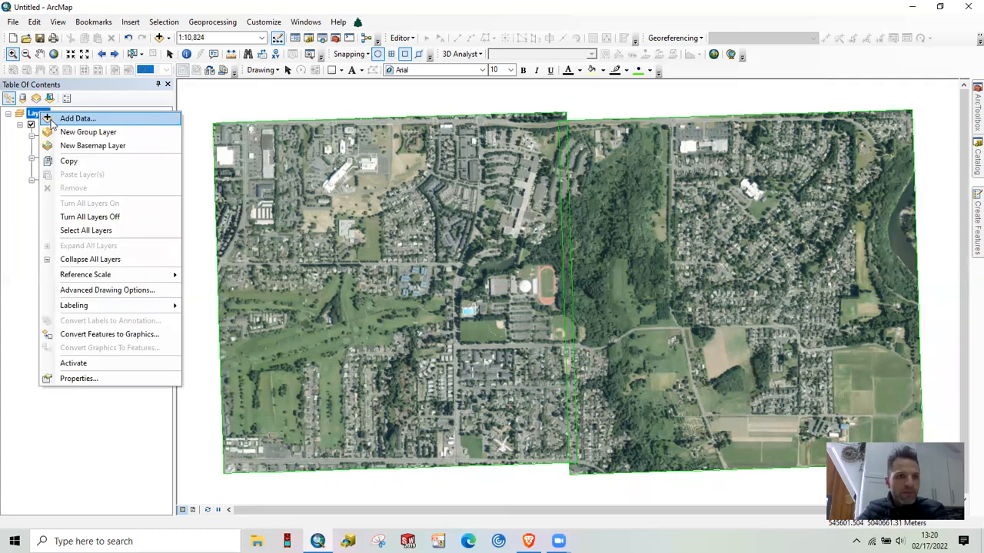
pyautogui.click(91, 377)
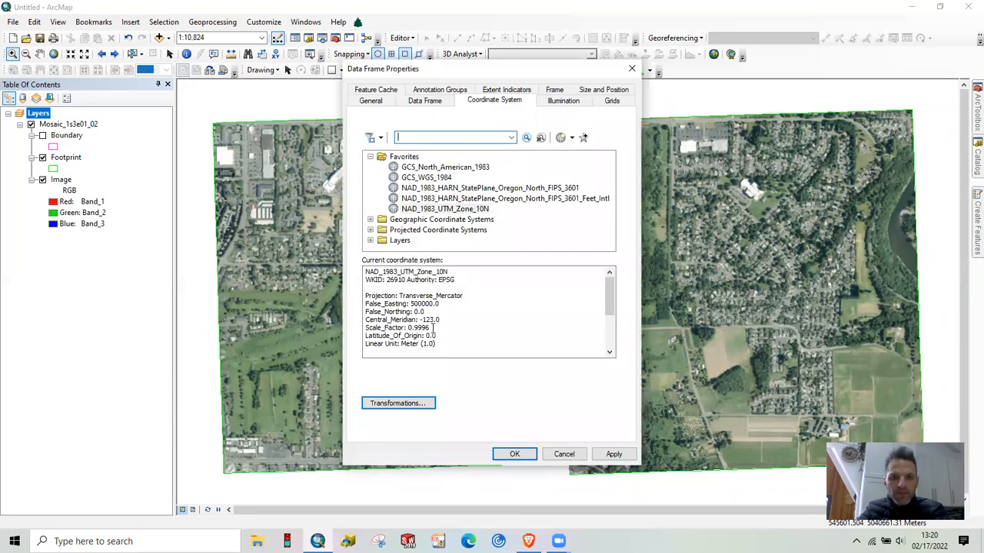
pyautogui.click(422, 102)
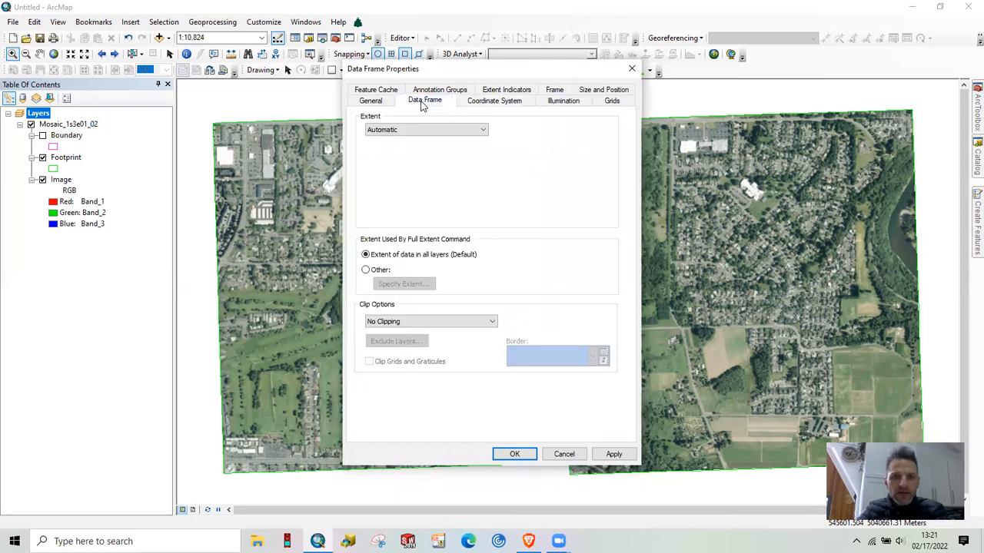
pyautogui.click(492, 102)
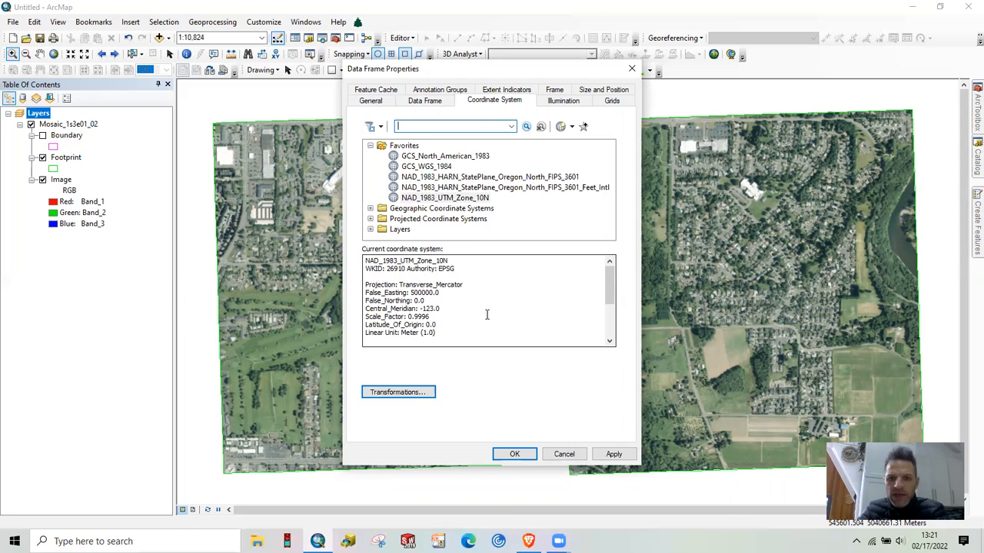
pyautogui.click(515, 455)
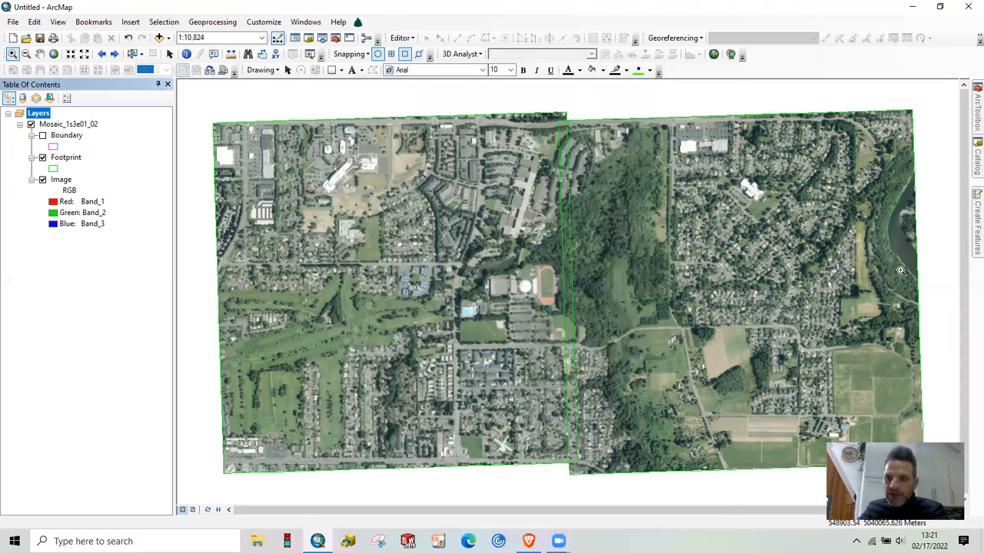
# Add the Taxlot_Ownership feature class from Mosaic.gdb to the map and dismiss the geographic coordinate systems warning
pyautogui.click(967, 158)
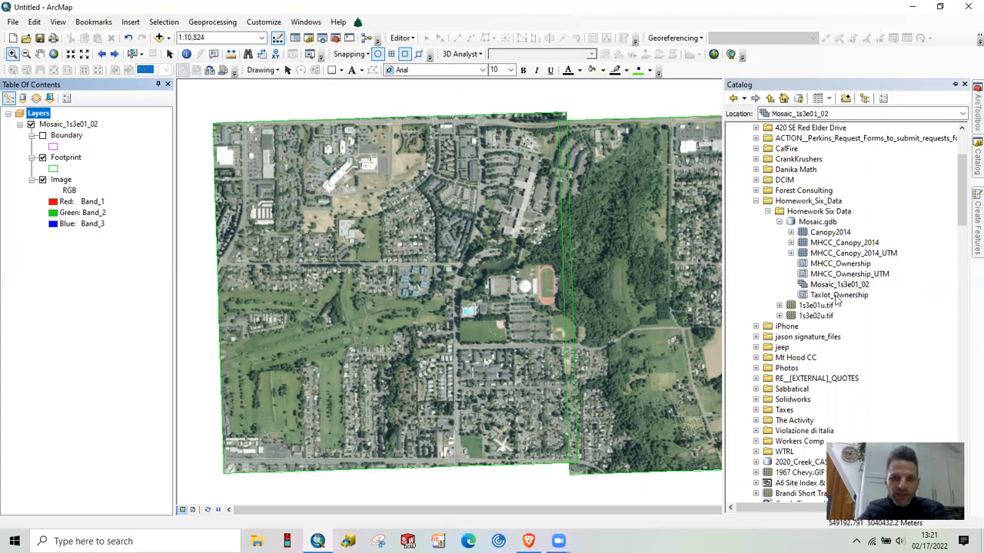
pyautogui.moveTo(838, 296); pyautogui.dragTo(551, 336)
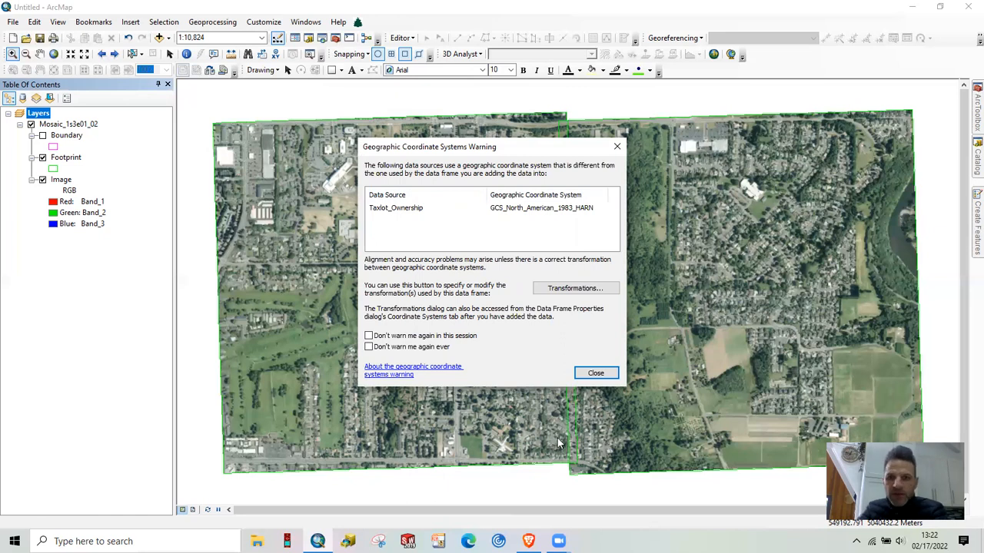
pyautogui.click(595, 375)
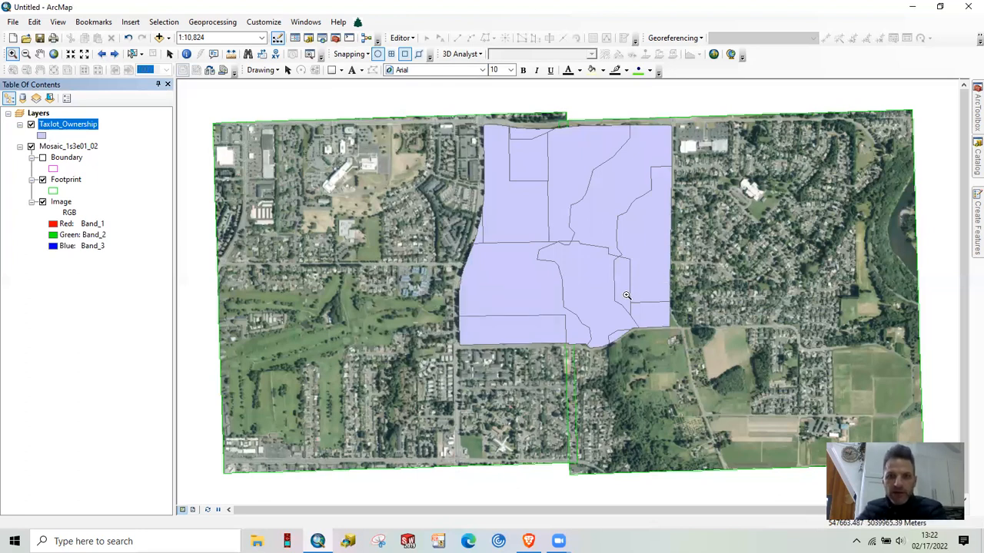
# Browse the folder connections for the source Canopy2014 raster in Canopy2014.gdb under the FT 228 GIS data folder
pyautogui.click(973, 162)
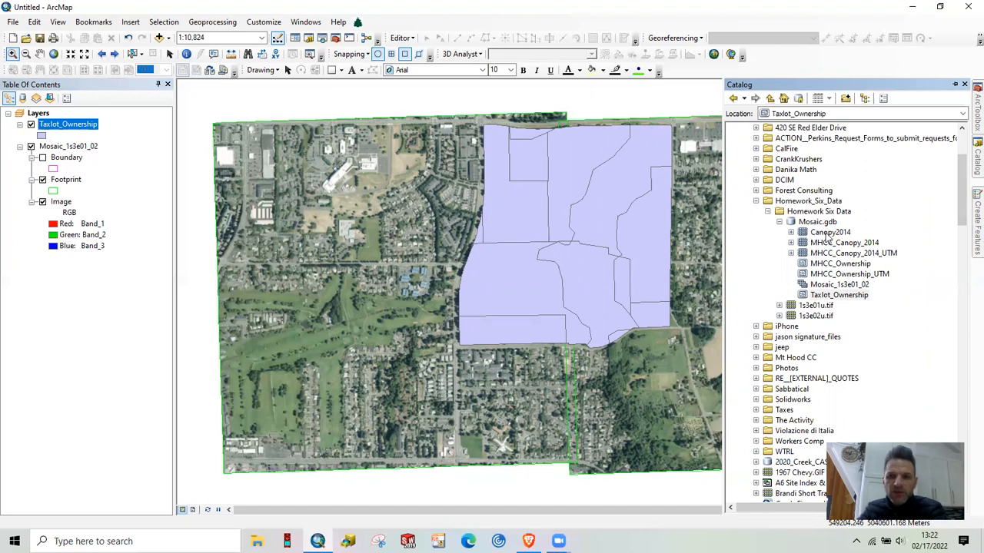
pyautogui.scroll(-7, 818, 365)
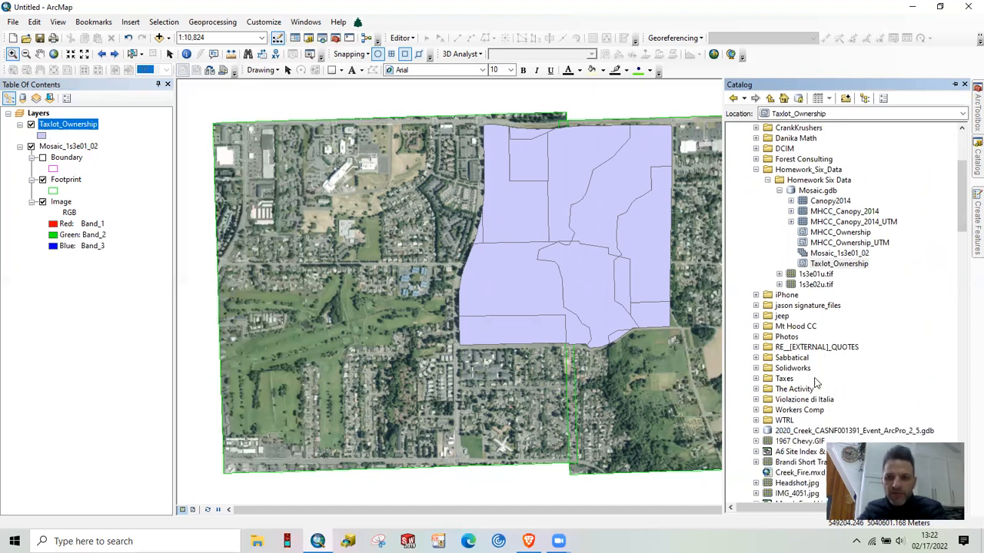
pyautogui.scroll(-20, 802, 350)
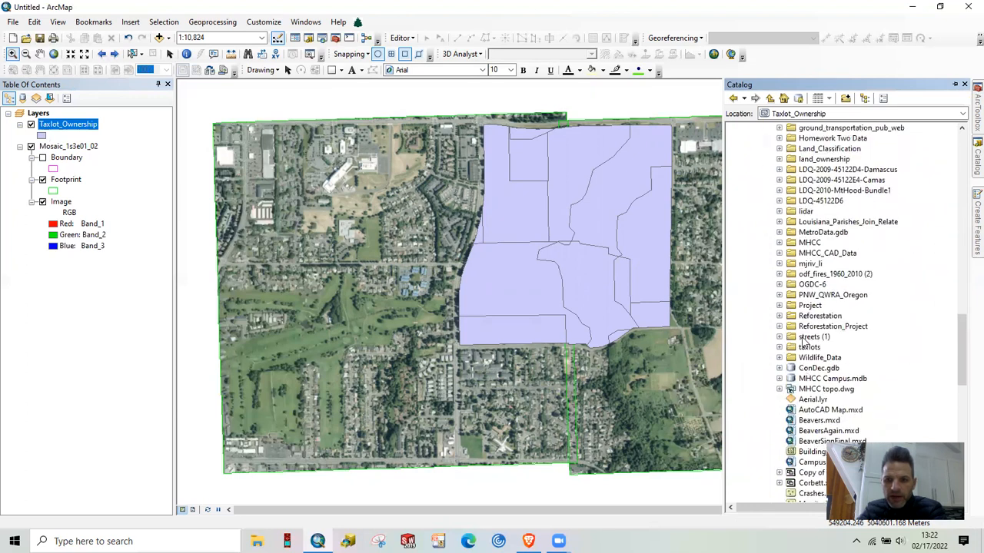
pyautogui.scroll(-9, 803, 340)
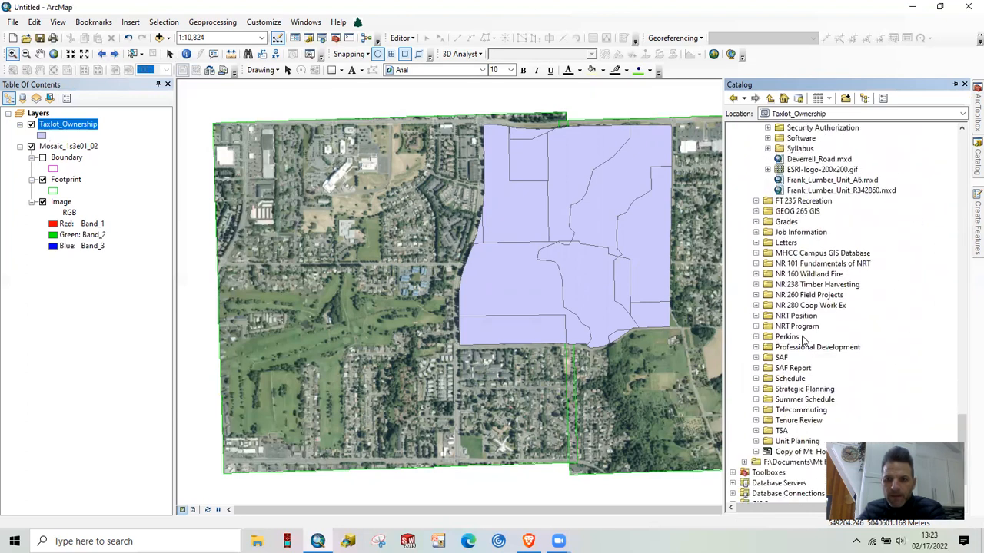
pyautogui.scroll(8, 803, 340)
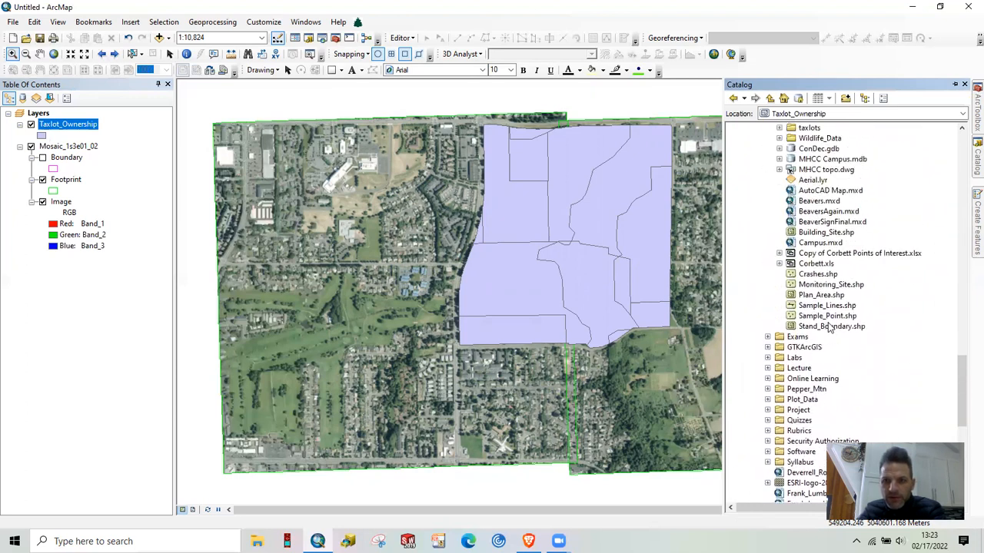
pyautogui.scroll(1, 843, 307)
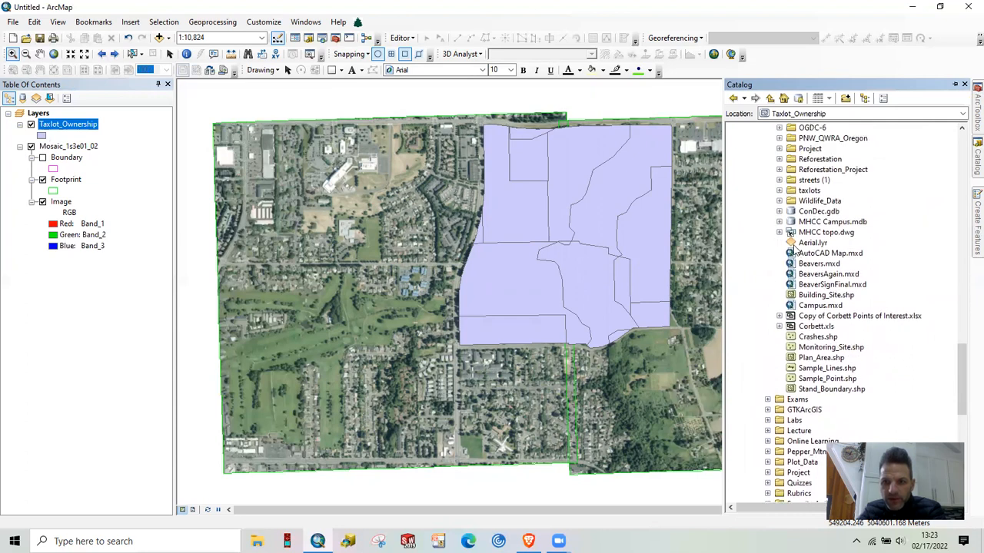
pyautogui.scroll(5, 814, 264)
pyautogui.scroll(6, 821, 269)
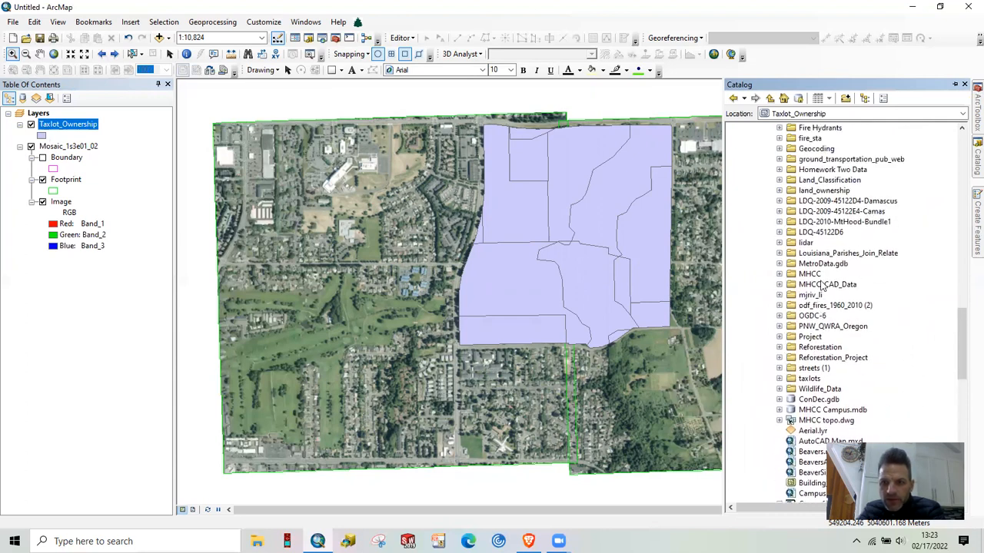
pyautogui.scroll(2, 822, 285)
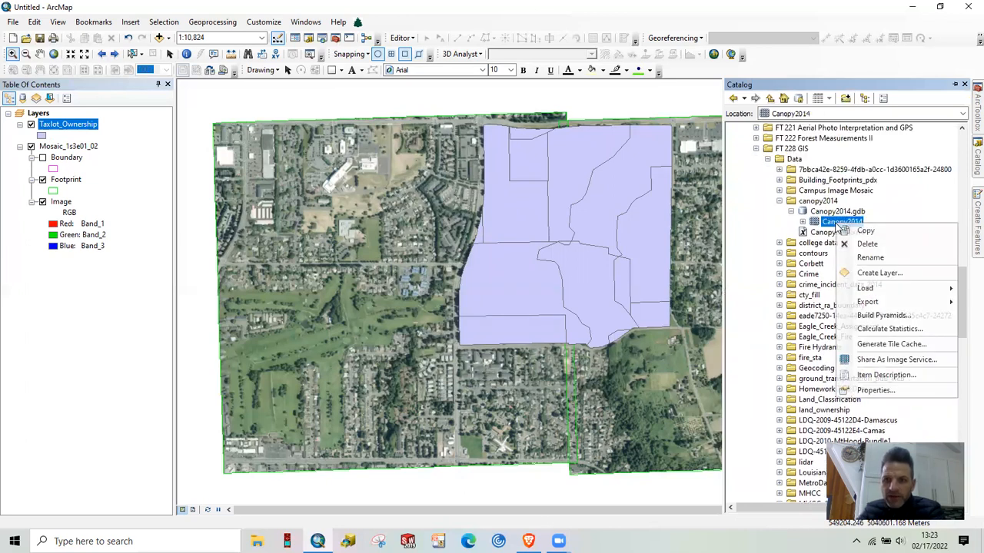
pyautogui.rightClick(842, 222)
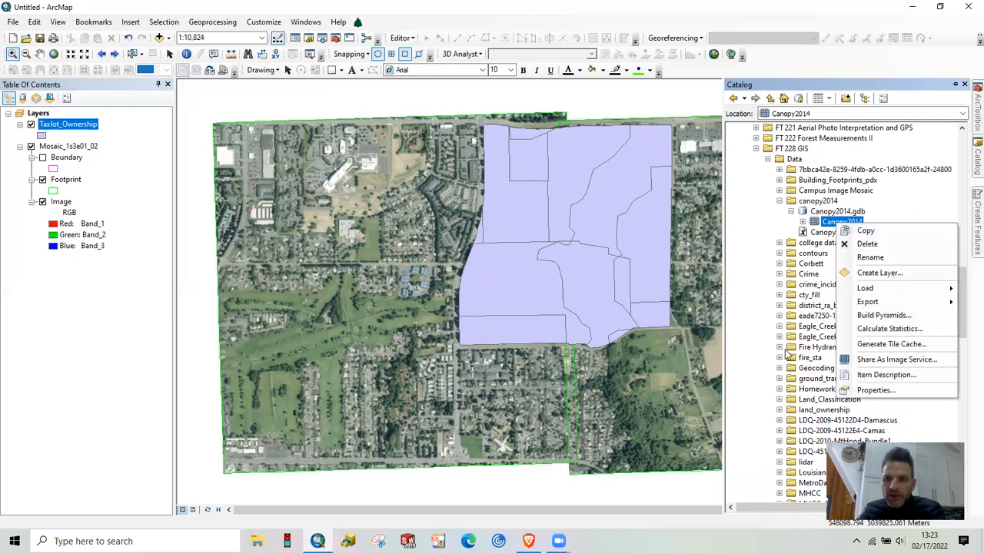
pyautogui.click(760, 277)
# Add the Canopy2014 raster from Mosaic.gdb to the map and dismiss the geographic coordinate systems warning
pyautogui.scroll(18, 761, 277)
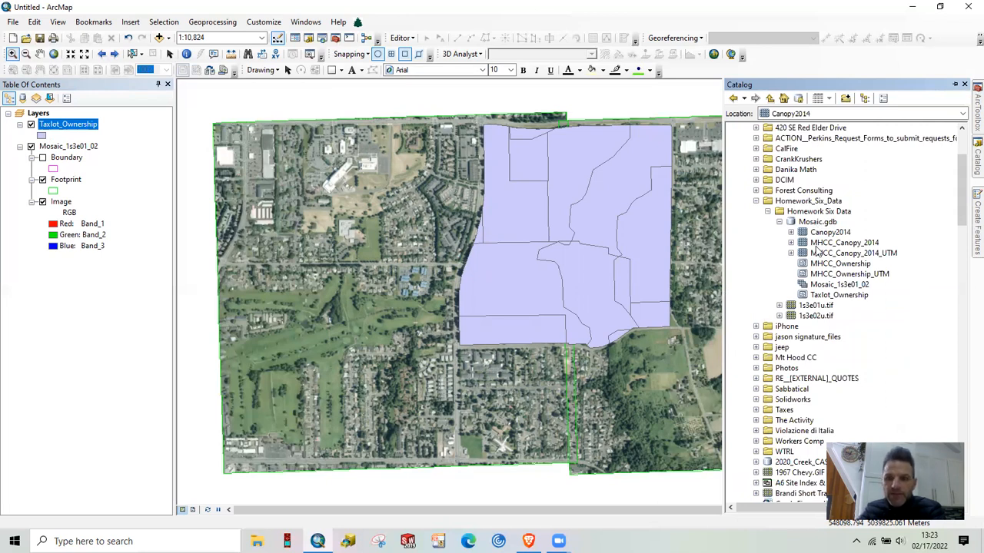
pyautogui.moveTo(821, 234); pyautogui.dragTo(535, 264)
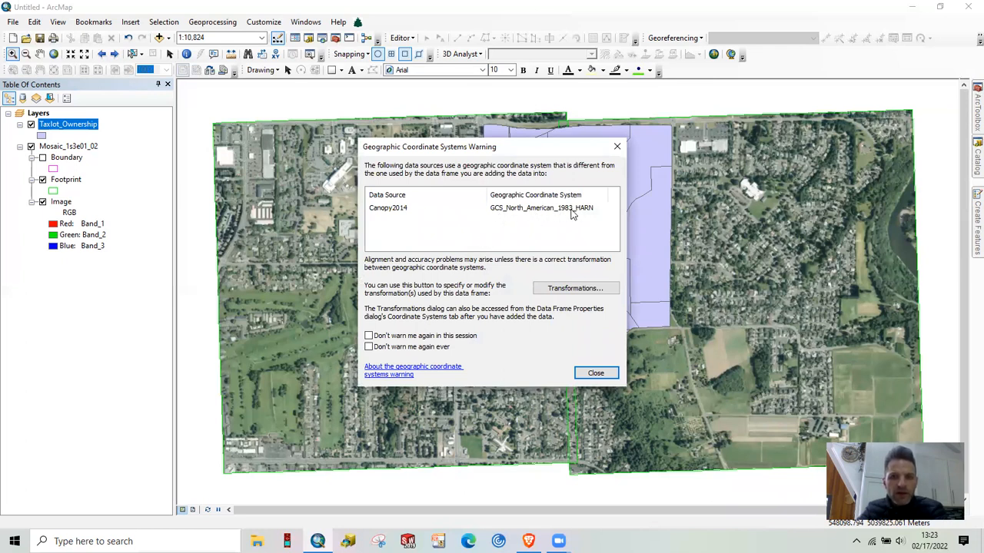
pyautogui.click(594, 375)
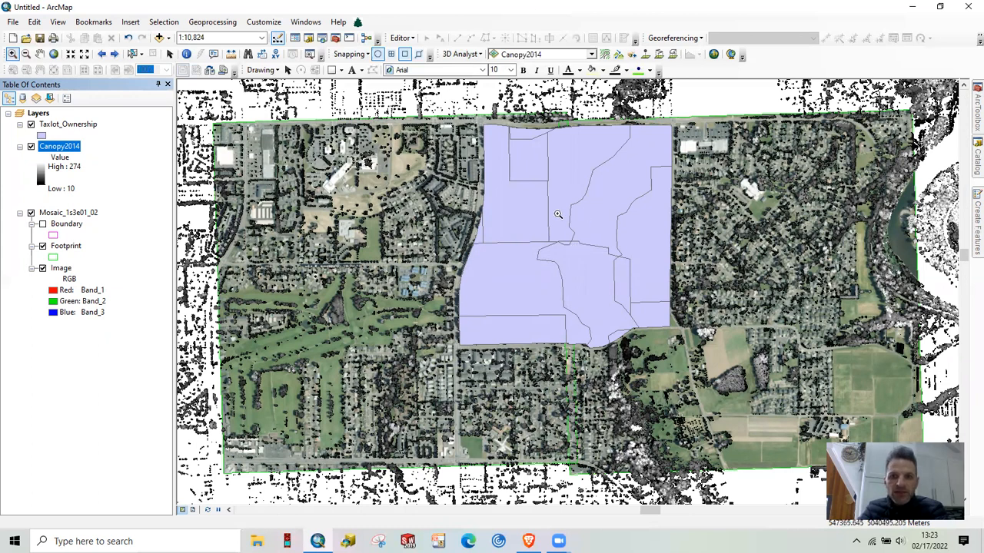
pyautogui.click(215, 23)
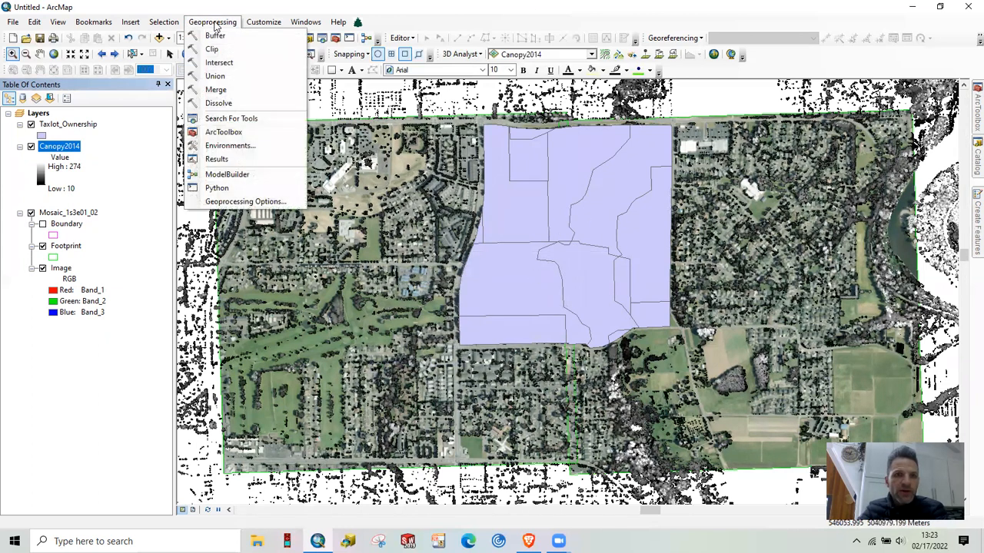
pyautogui.click(218, 103)
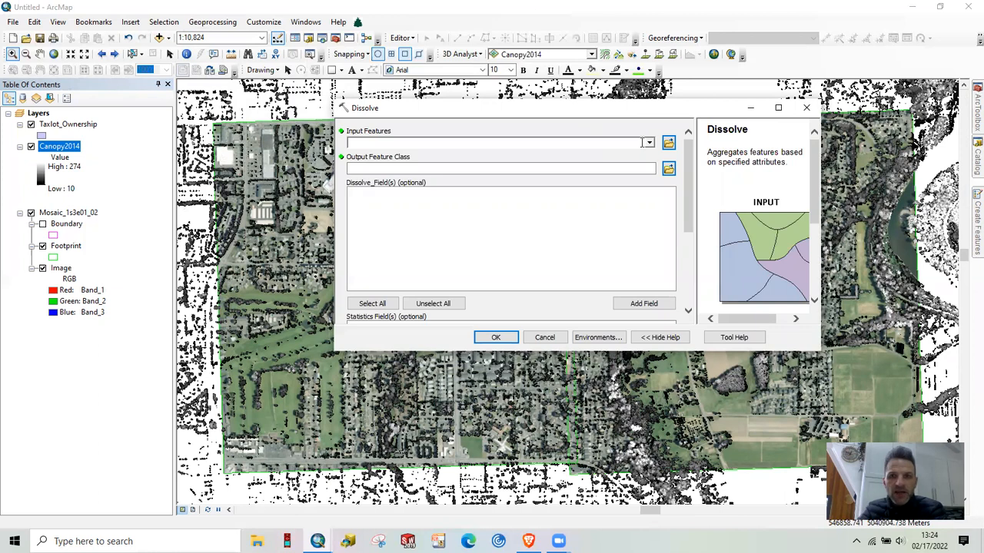
pyautogui.click(649, 142)
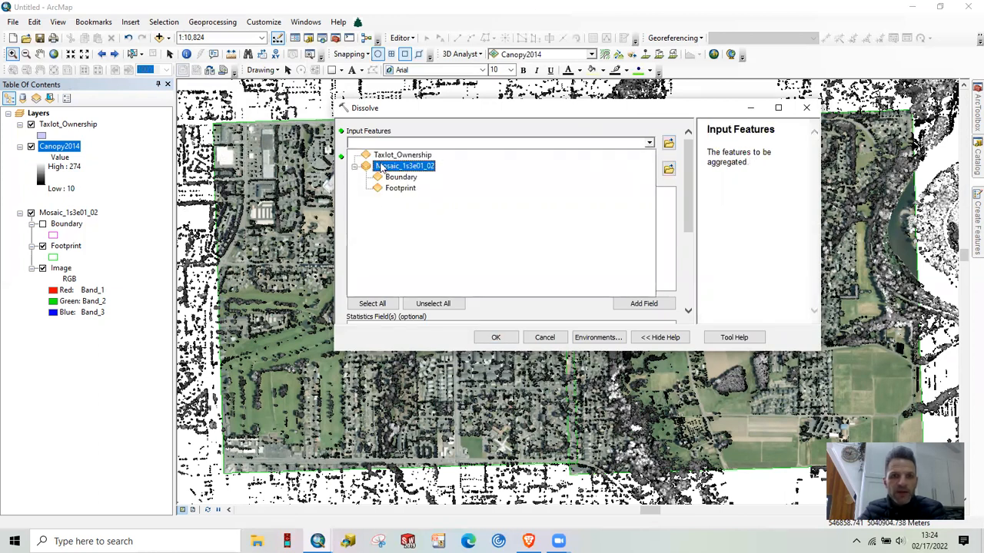
pyautogui.click(401, 154)
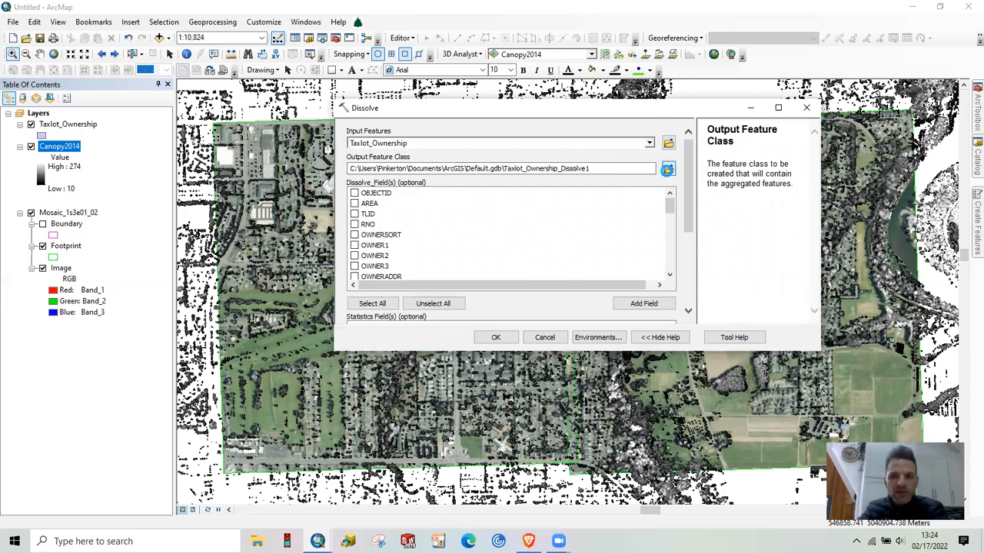
pyautogui.click(667, 169)
pyautogui.click(575, 152)
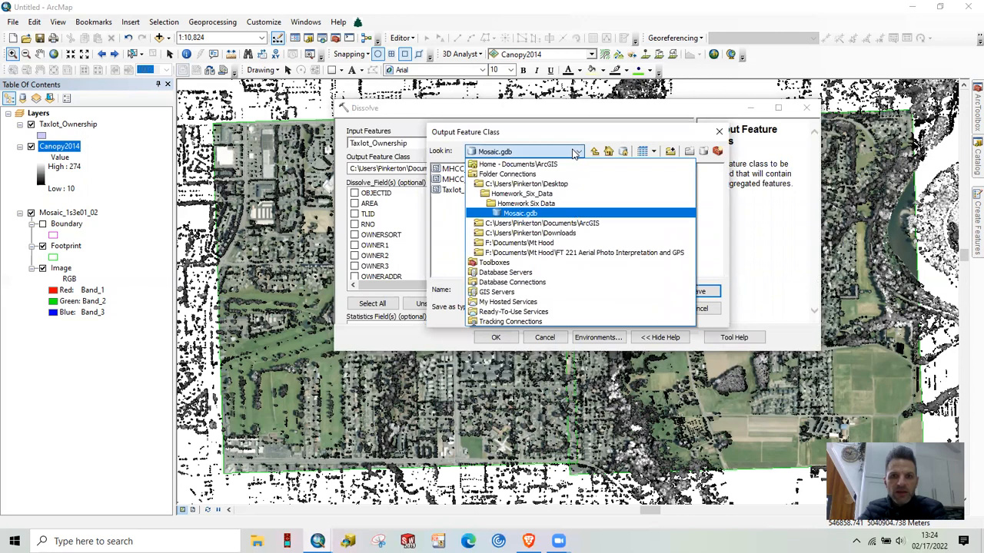
pyautogui.click(526, 203)
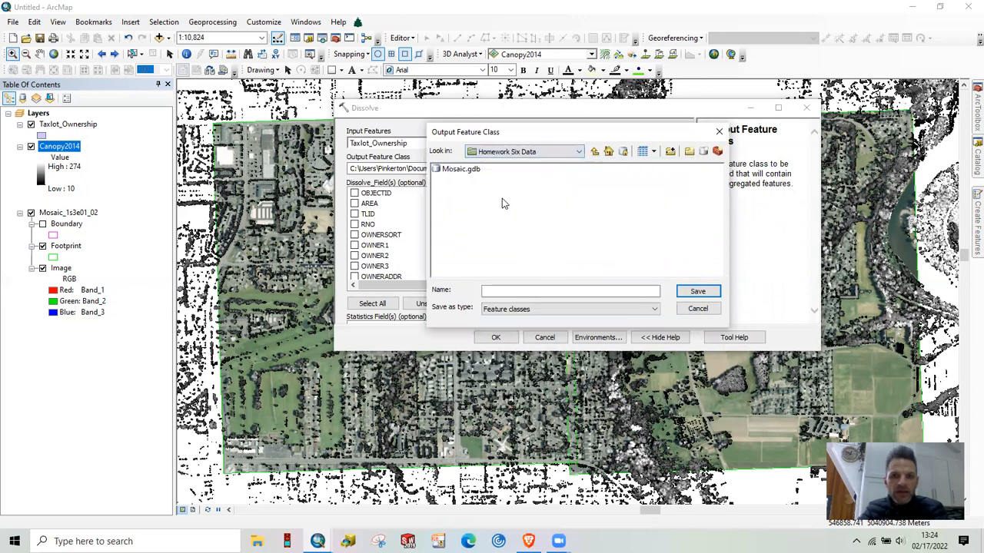
pyautogui.doubleClick(453, 171)
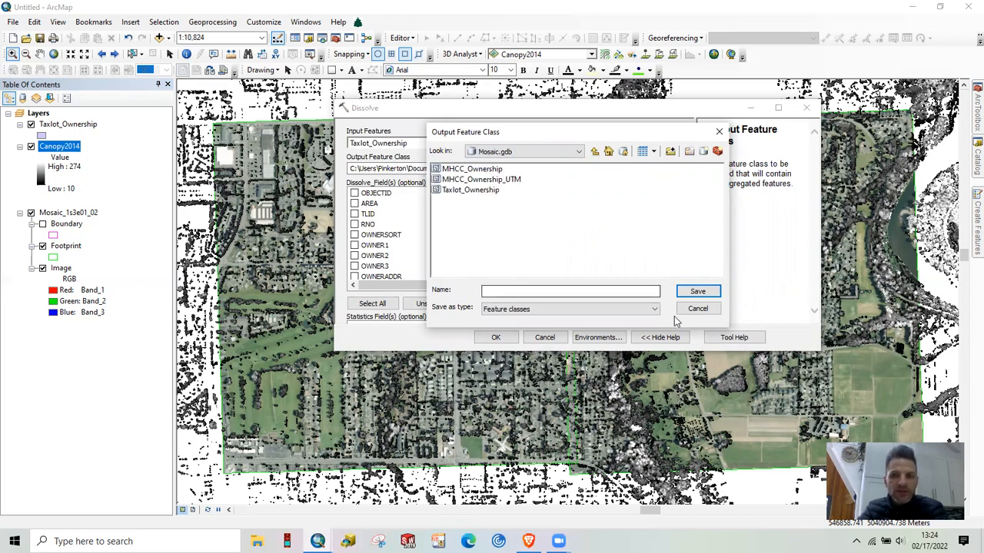
pyautogui.click(697, 309)
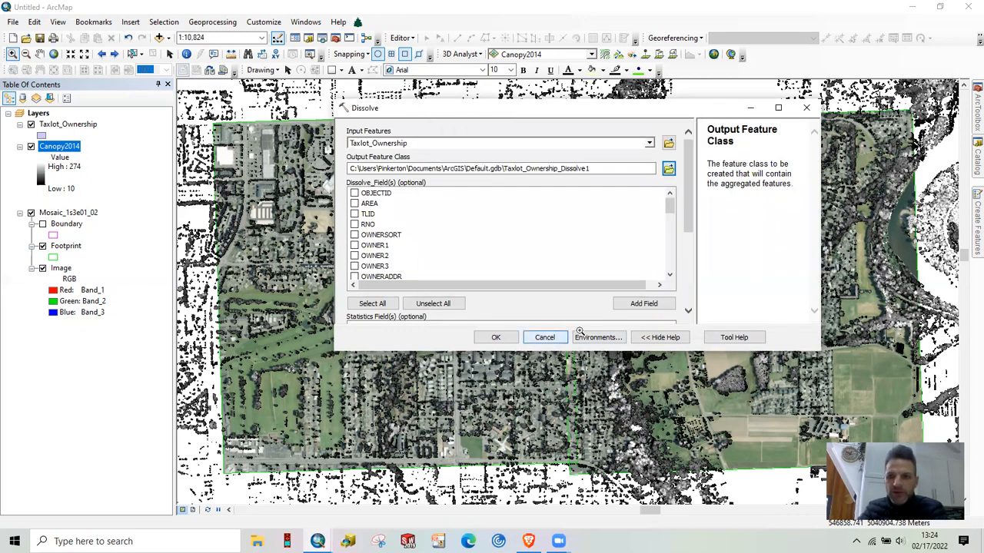
pyautogui.click(549, 336)
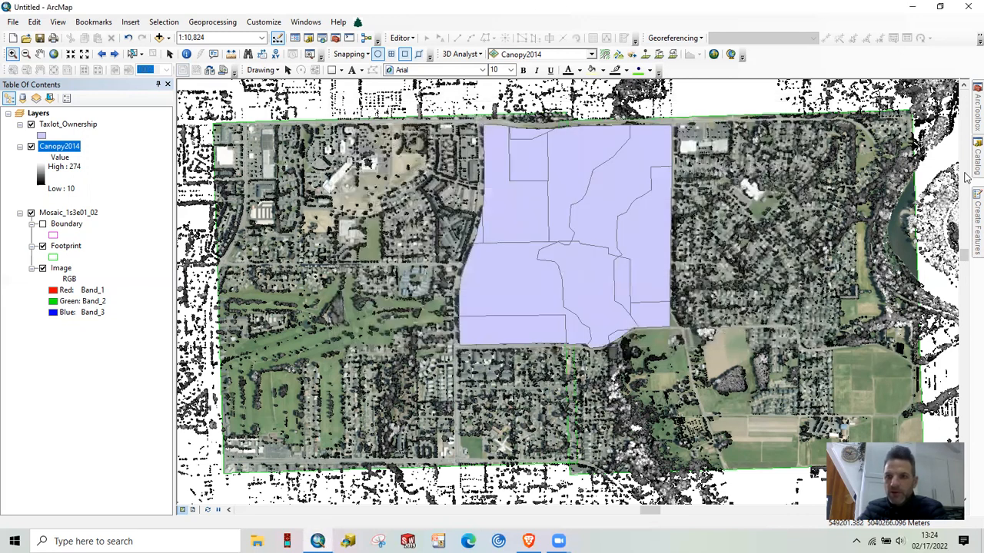
# Add the MHCC_Ownership feature class from Mosaic.gdb to the map and dismiss the geographic coordinate systems warning
pyautogui.click(976, 161)
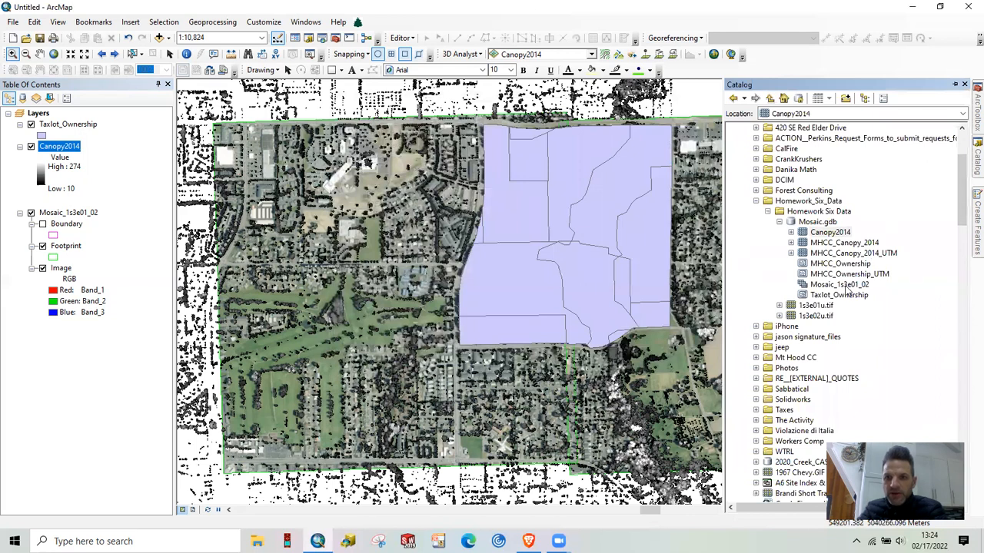
pyautogui.moveTo(840, 263); pyautogui.dragTo(593, 270)
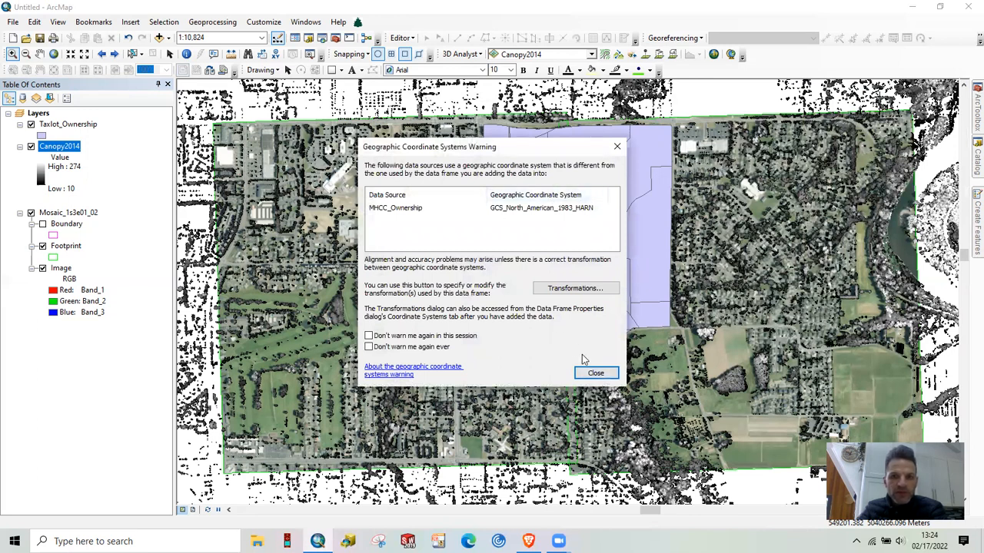
pyautogui.click(595, 375)
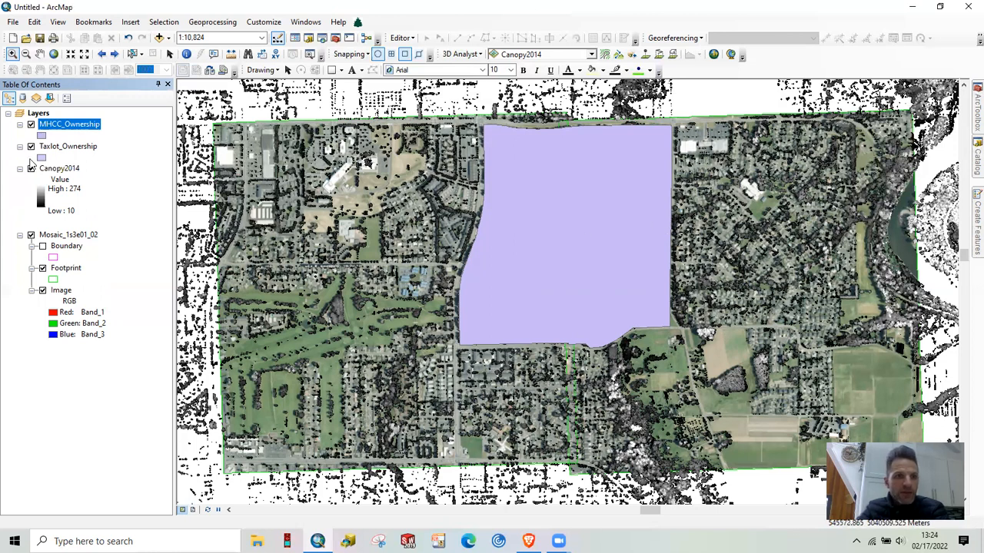
# Remove the Taxlot_Ownership layer and give the MHCC_Ownership layer the Hollow symbol
pyautogui.rightClick(73, 148)
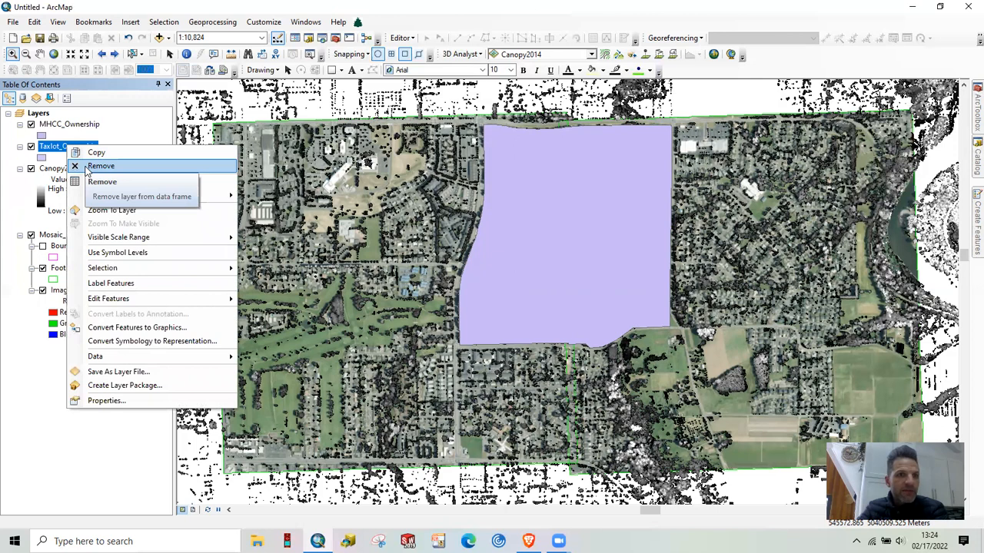
pyautogui.click(87, 170)
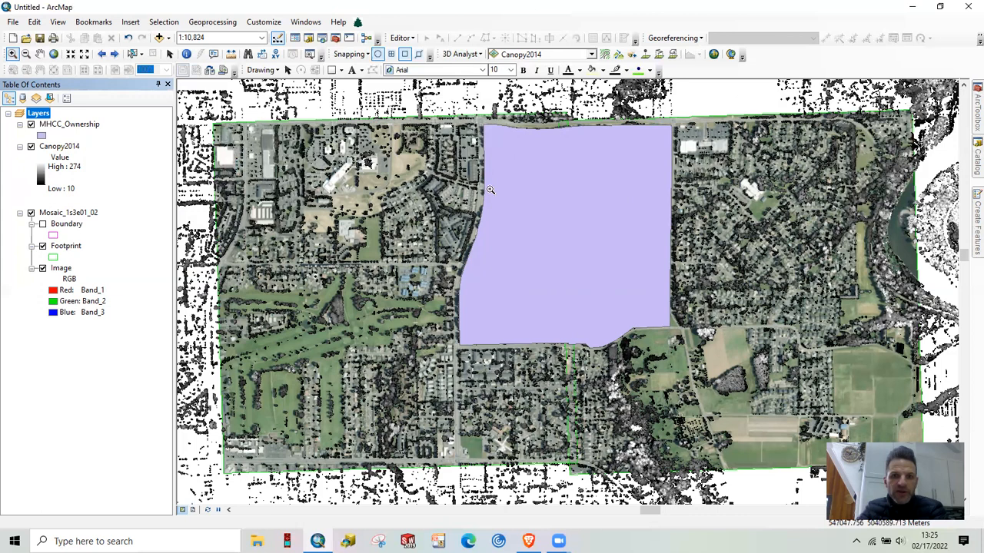
pyautogui.click(41, 135)
pyautogui.click(368, 246)
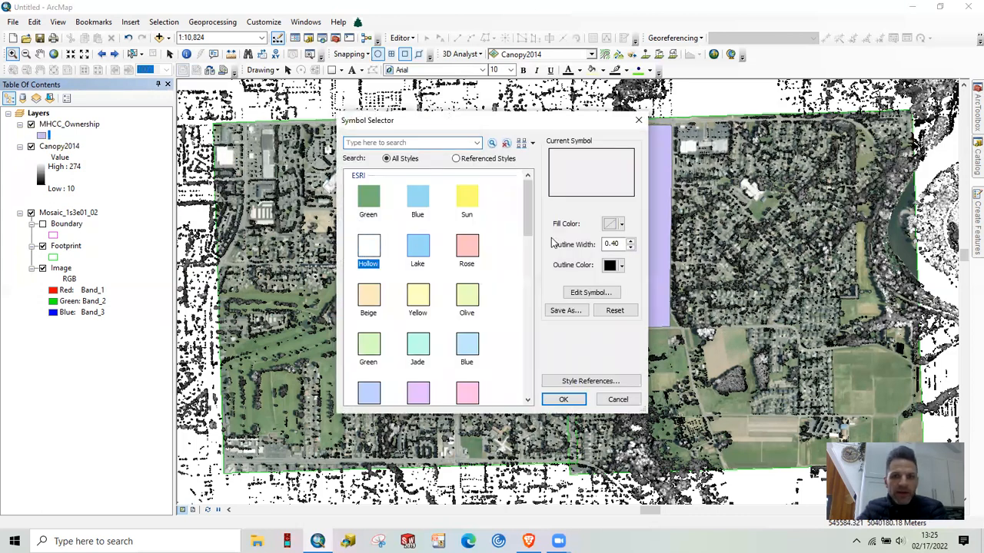
pyautogui.click(563, 399)
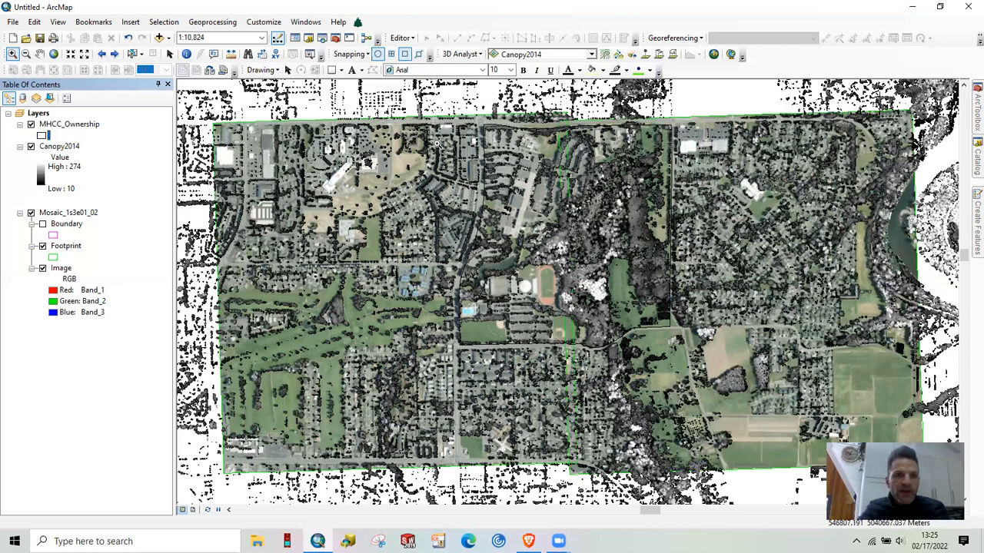
# Collapse the Data Management toolbox and browse the Spatial Analyst toolbox to its Extraction tools
pyautogui.click(335, 38)
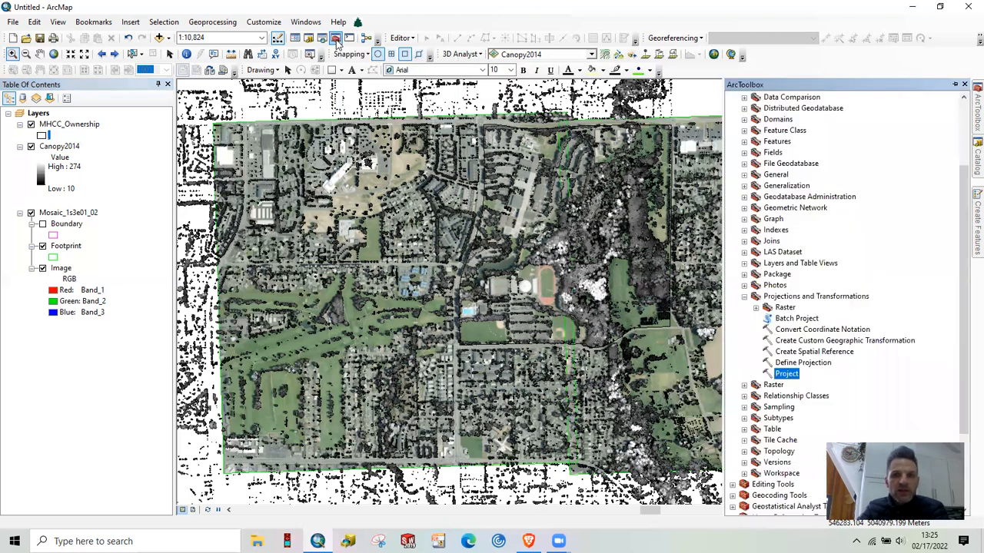
pyautogui.click(744, 296)
pyautogui.scroll(3, 745, 232)
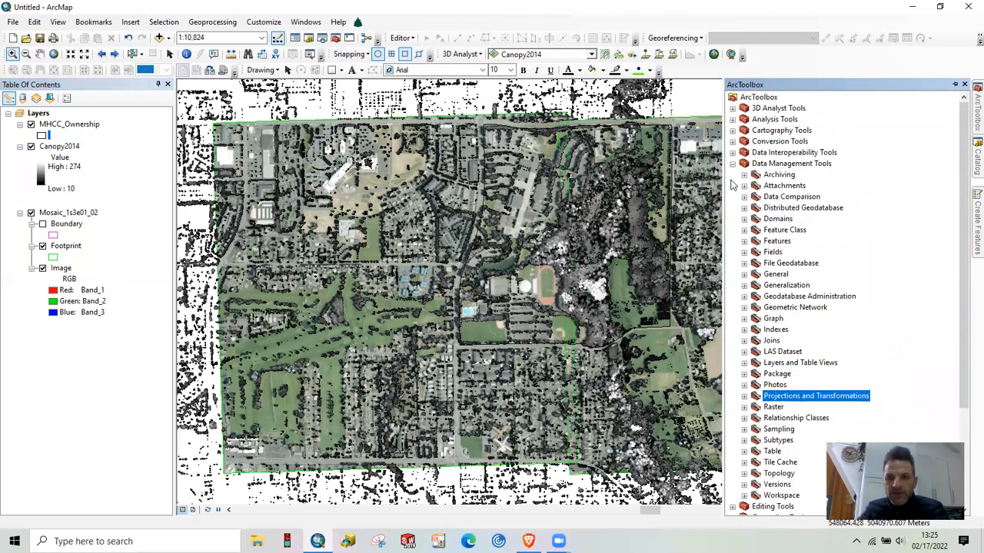
pyautogui.click(732, 163)
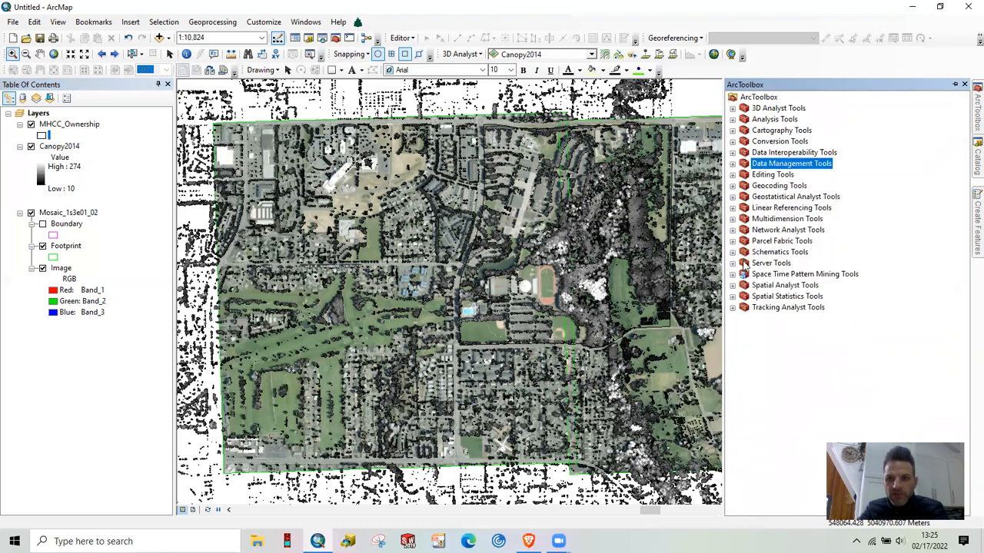
pyautogui.click(733, 285)
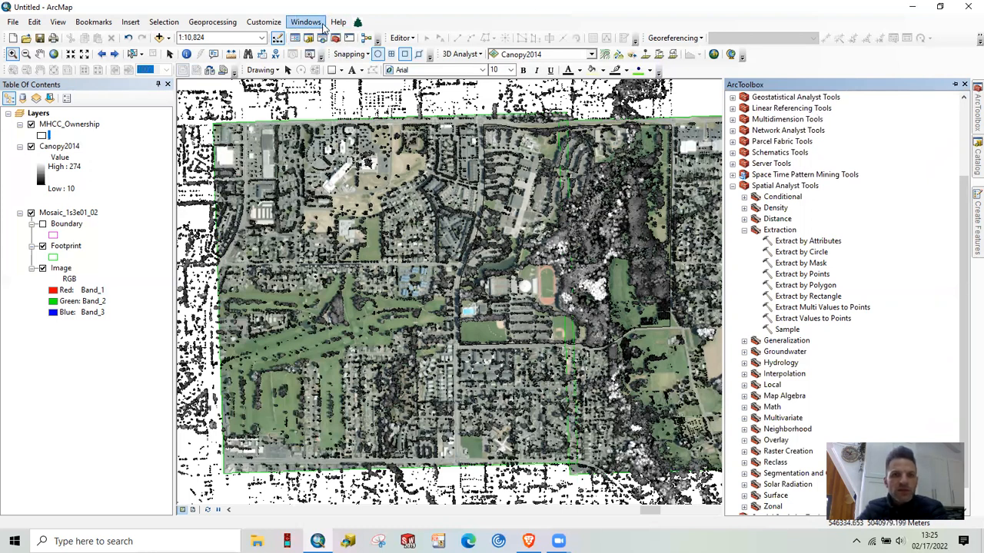
# Check in the extensions list whether Spatial Analyst is enabled
pyautogui.click(263, 24)
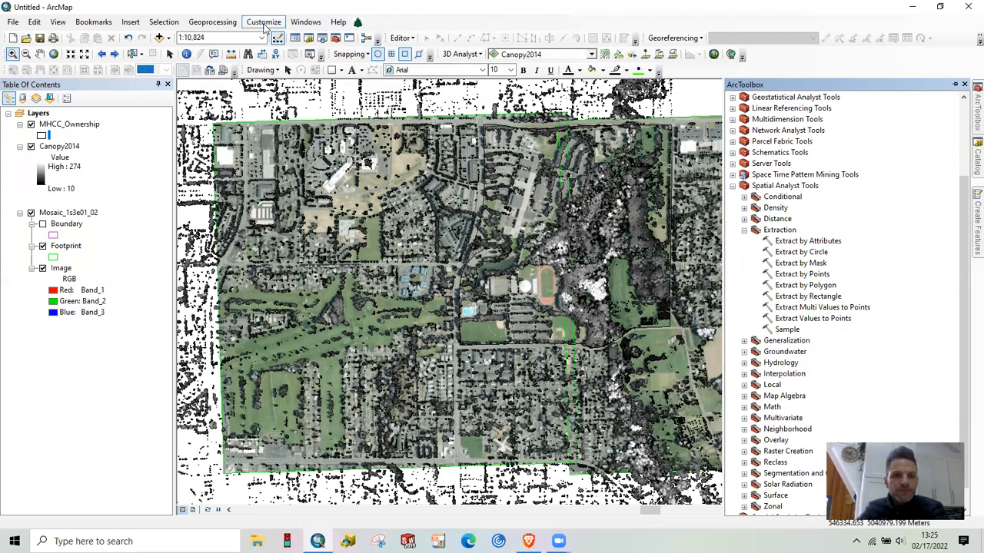
pyautogui.click(269, 50)
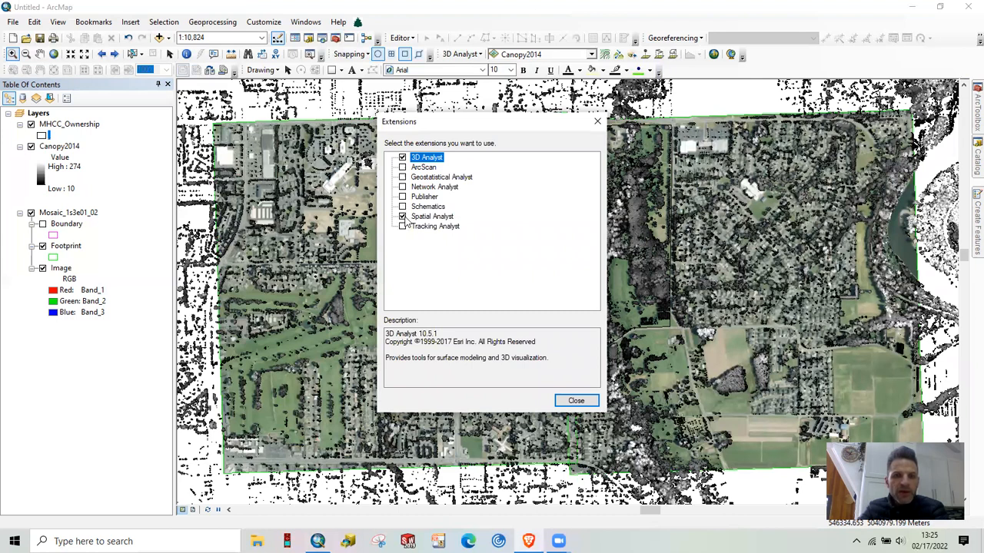
pyautogui.click(576, 401)
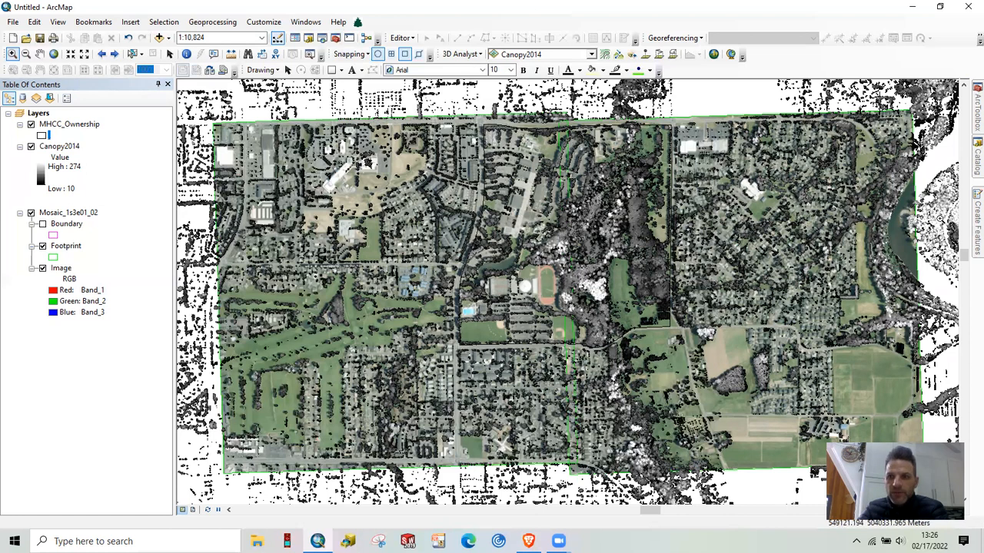
# Set up Extract by Mask with Canopy2014 as input raster and MHCC_Ownership as mask, view Mosaic.gdb as output location, and cancel the tool
pyautogui.click(968, 159)
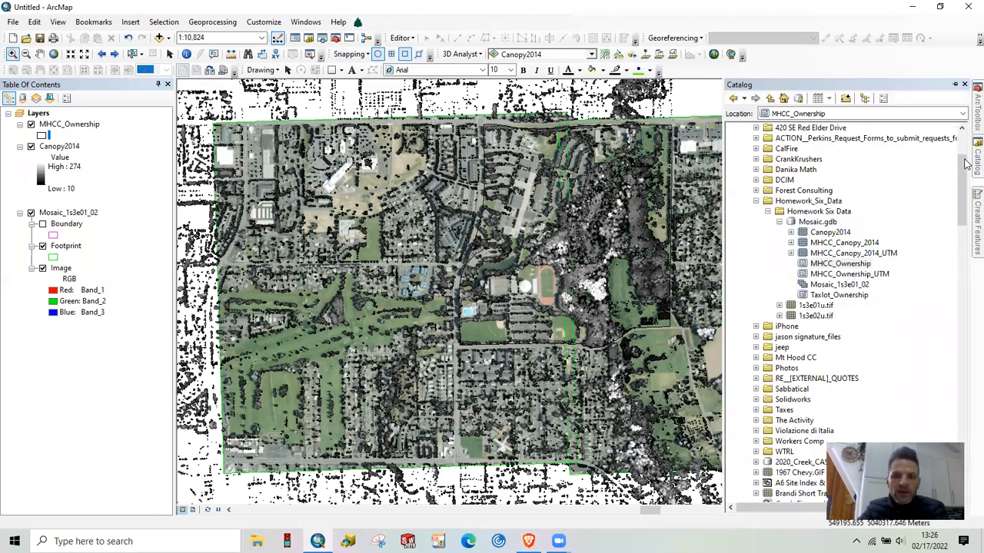
pyautogui.click(967, 116)
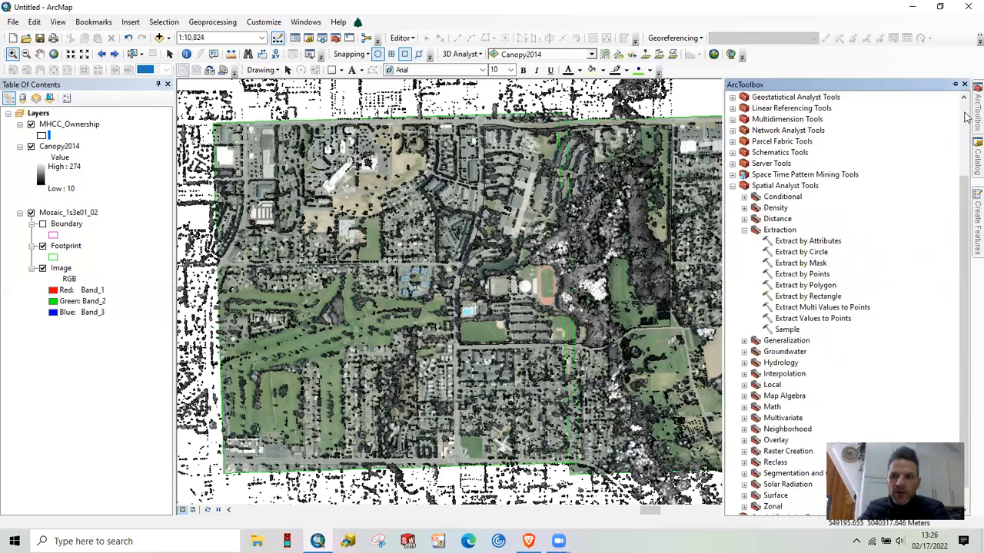
pyautogui.doubleClick(799, 262)
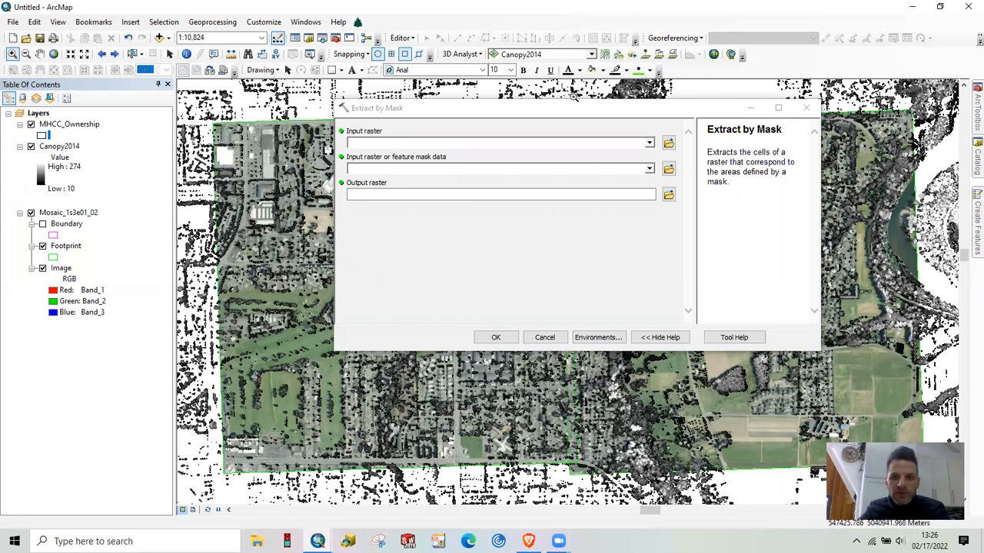
pyautogui.click(649, 143)
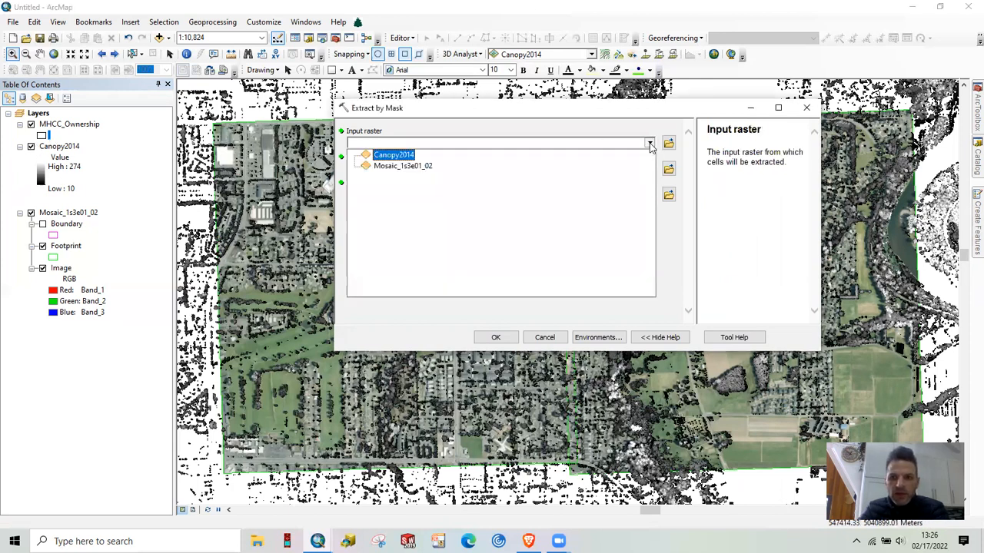
pyautogui.click(394, 155)
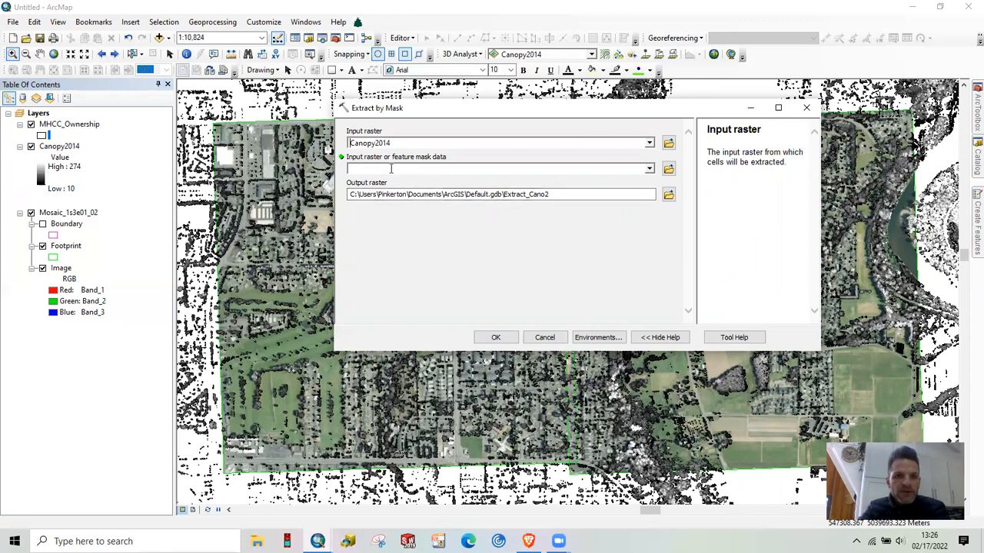
pyautogui.click(649, 169)
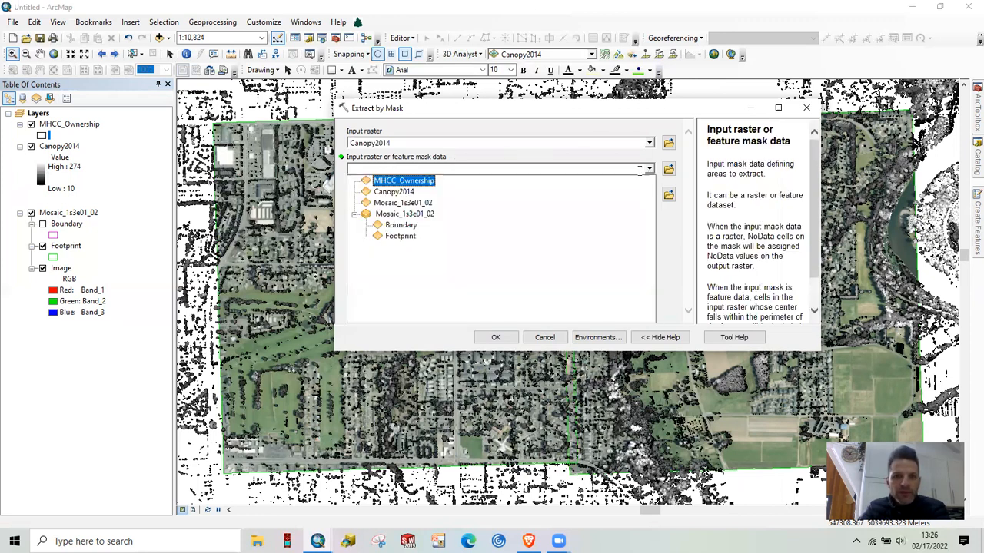
pyautogui.click(422, 180)
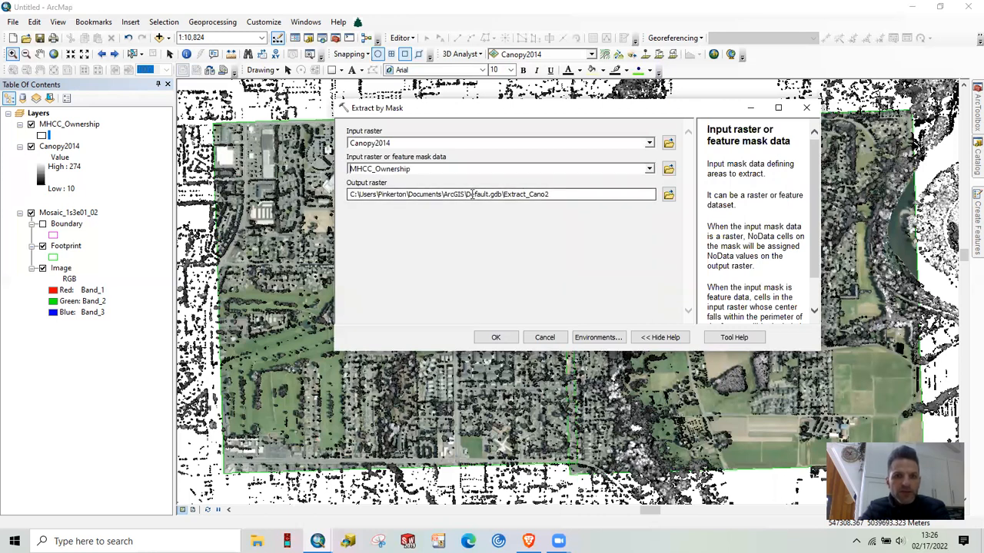
pyautogui.click(668, 194)
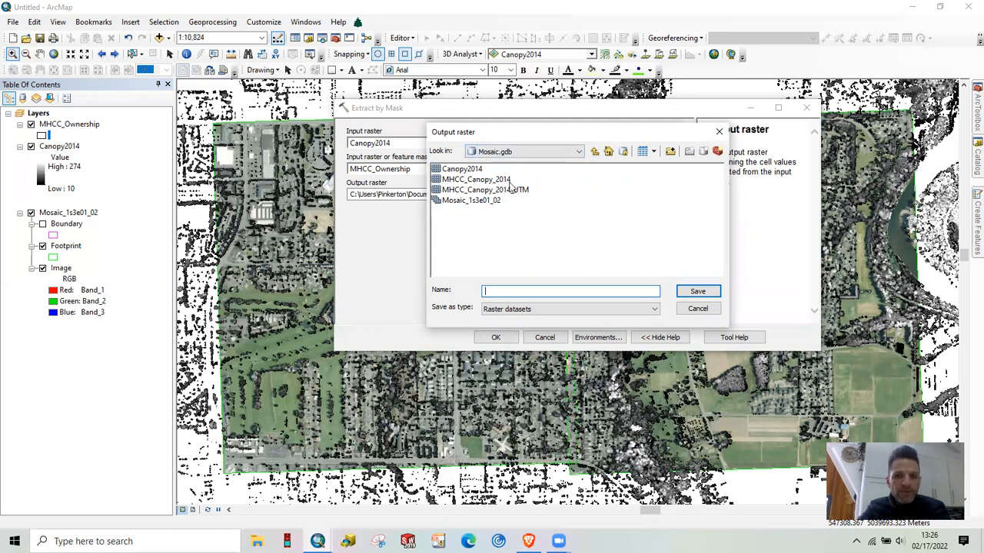
pyautogui.click(699, 310)
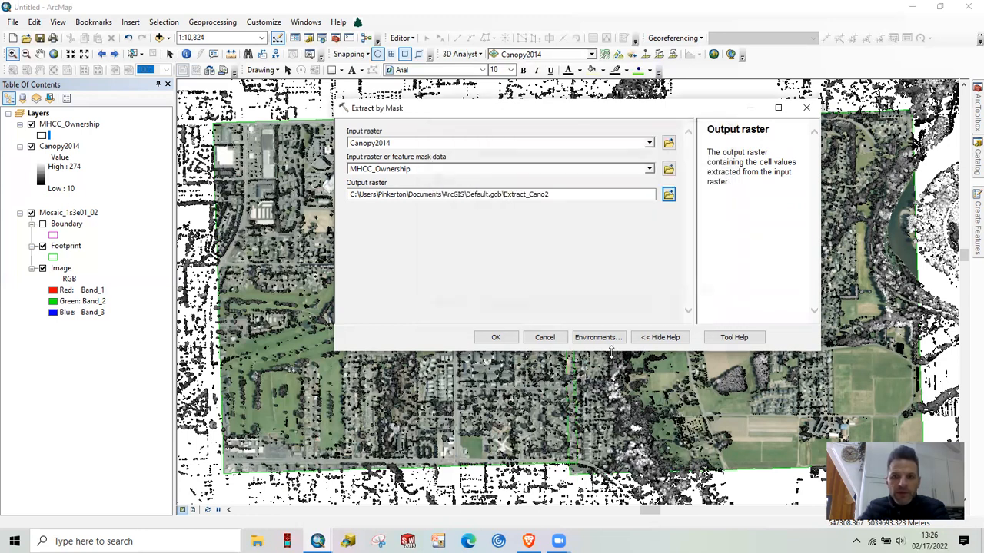
pyautogui.click(544, 341)
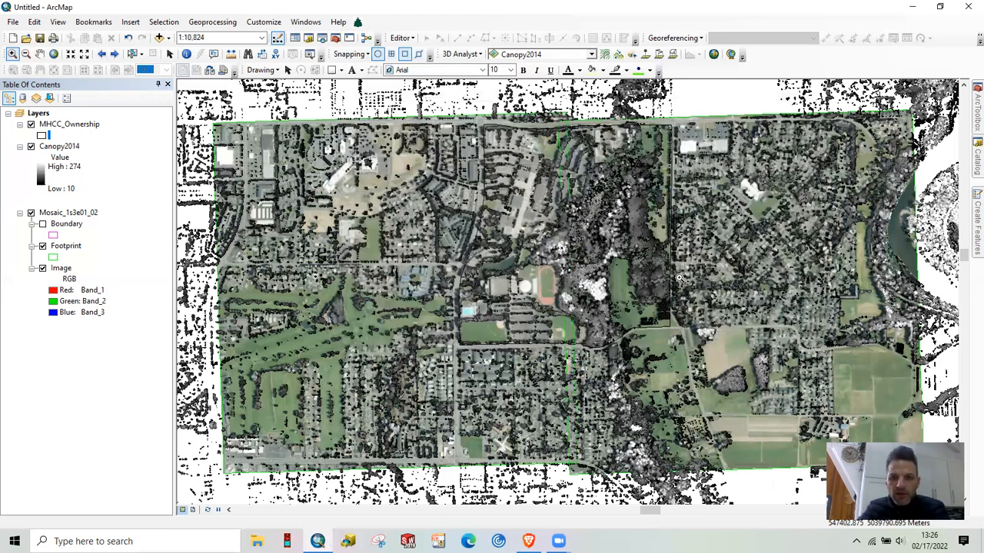
# Add the MHCC_Canopy_2014 raster from Mosaic.gdb to the map, building its pyramids and dismissing the geographic coordinate systems warning
pyautogui.click(977, 157)
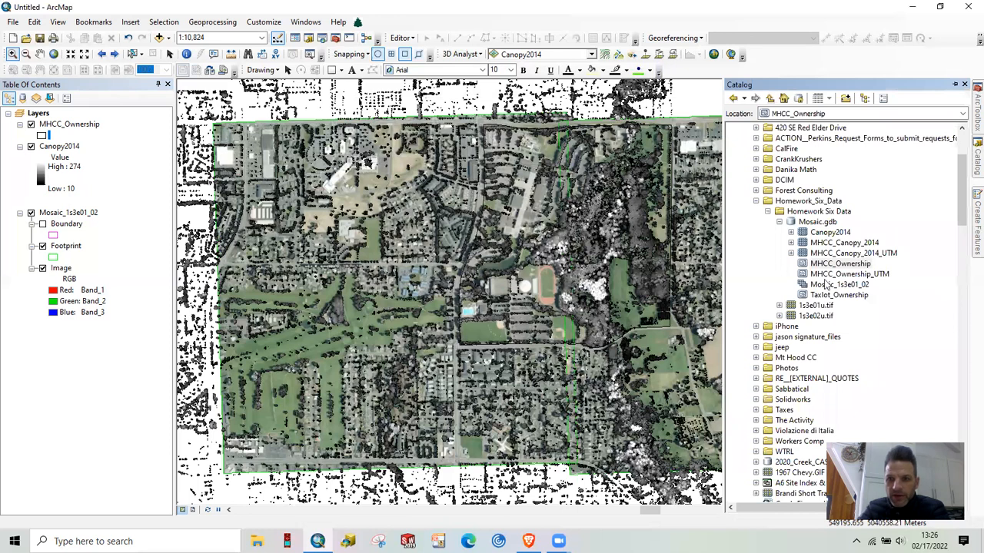
pyautogui.moveTo(839, 244); pyautogui.dragTo(88, 152)
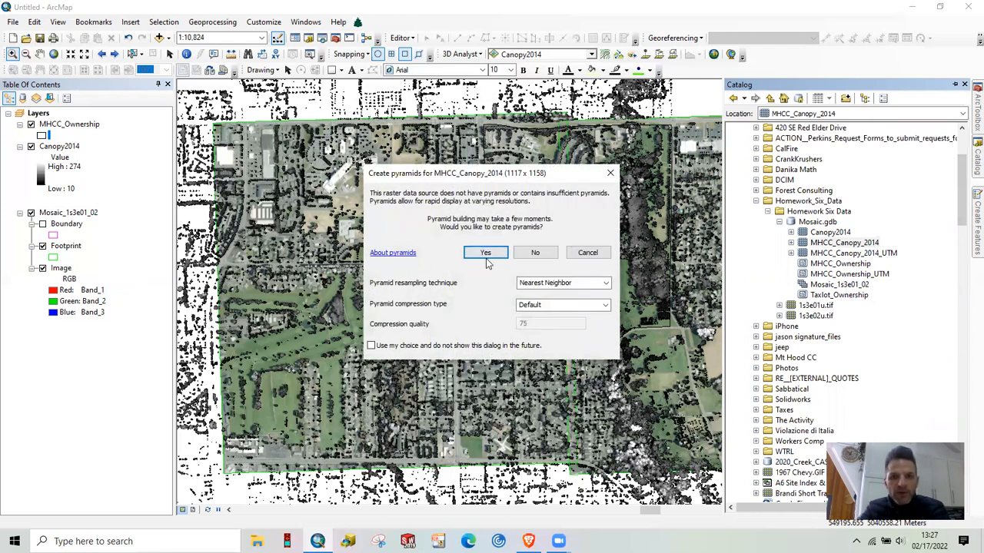
pyautogui.click(486, 254)
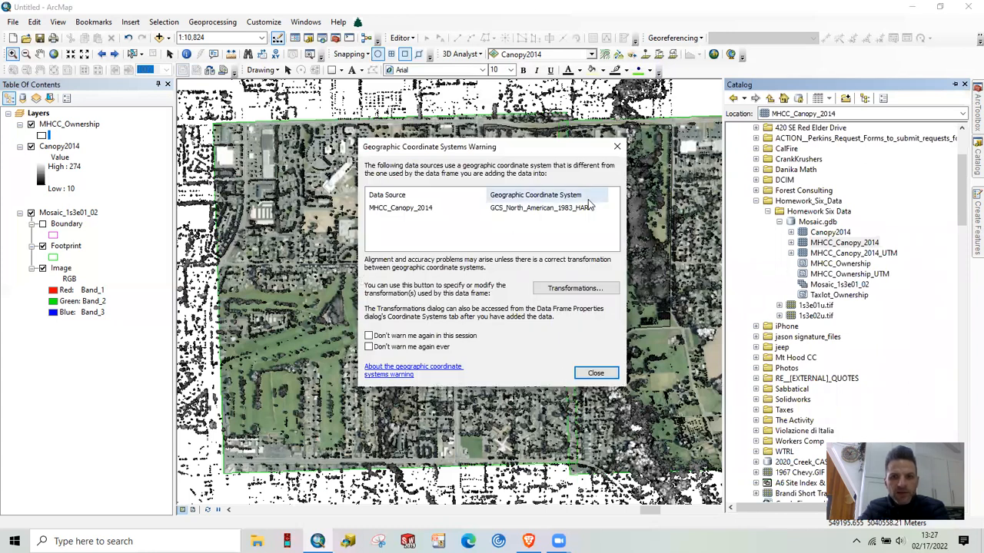
pyautogui.click(595, 374)
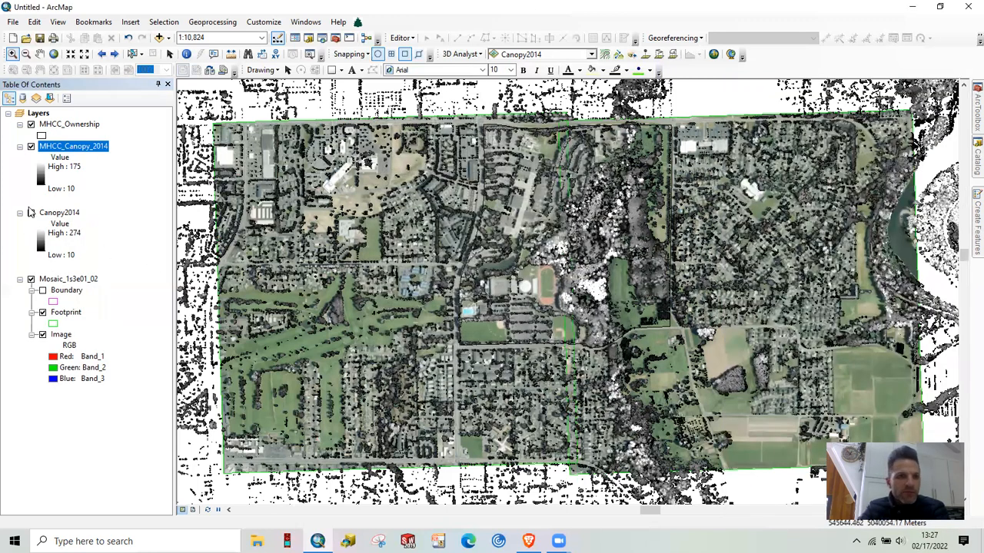
# Hide the Canopy2014 and mosaic layers and examine the clipped canopy's cells along the western ownership boundary up close
pyautogui.click(30, 213)
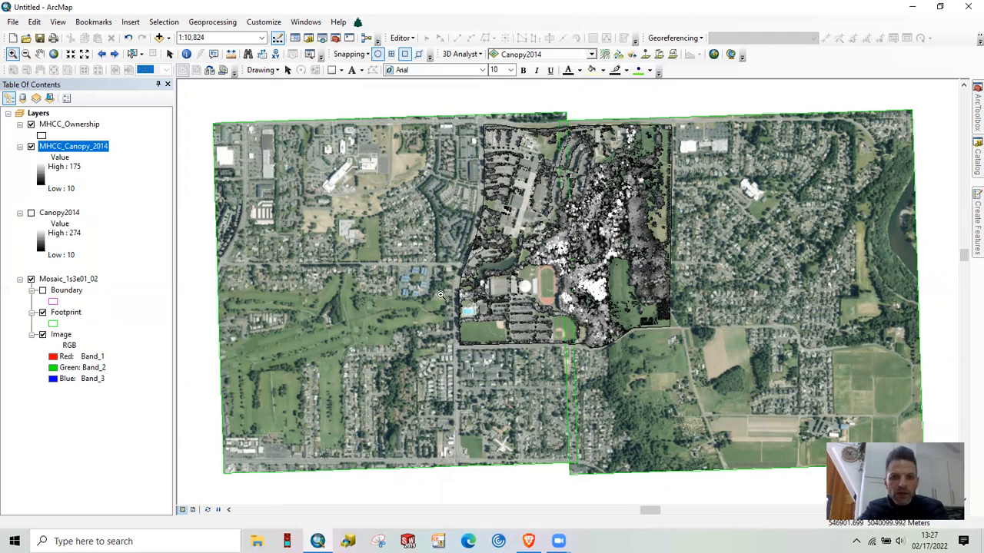
pyautogui.click(31, 279)
pyautogui.moveTo(438, 273); pyautogui.dragTo(486, 313)
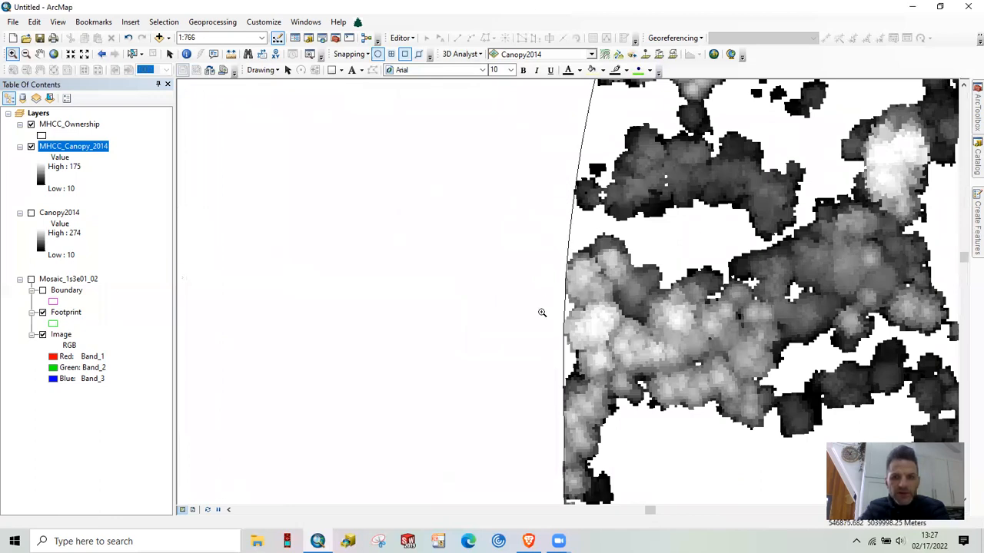
pyautogui.moveTo(548, 378); pyautogui.dragTo(583, 408)
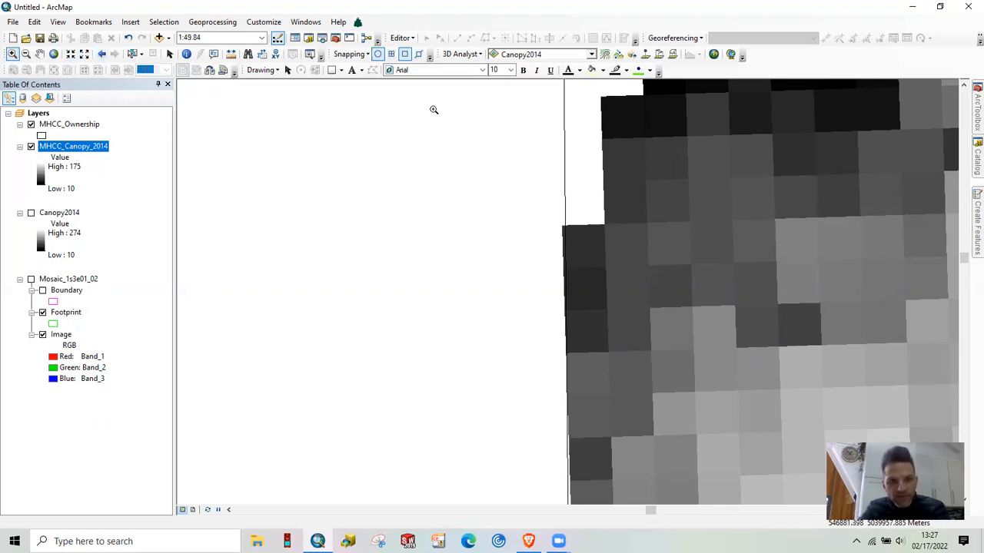
pyautogui.click(102, 55)
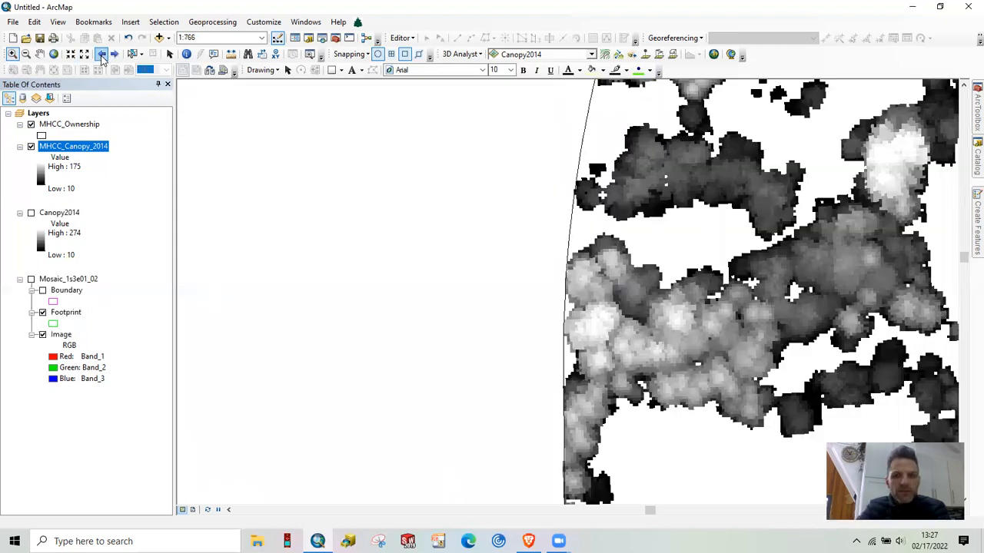
pyautogui.click(101, 55)
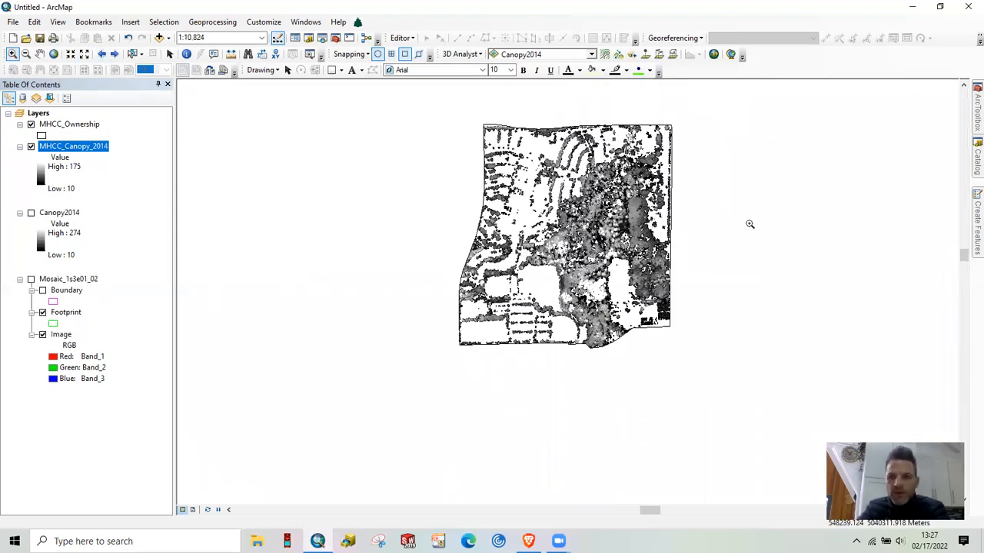
# Show the Mosaic_1s3e01_02 layer again and remove the Canopy2014 layer from the map
pyautogui.click(31, 279)
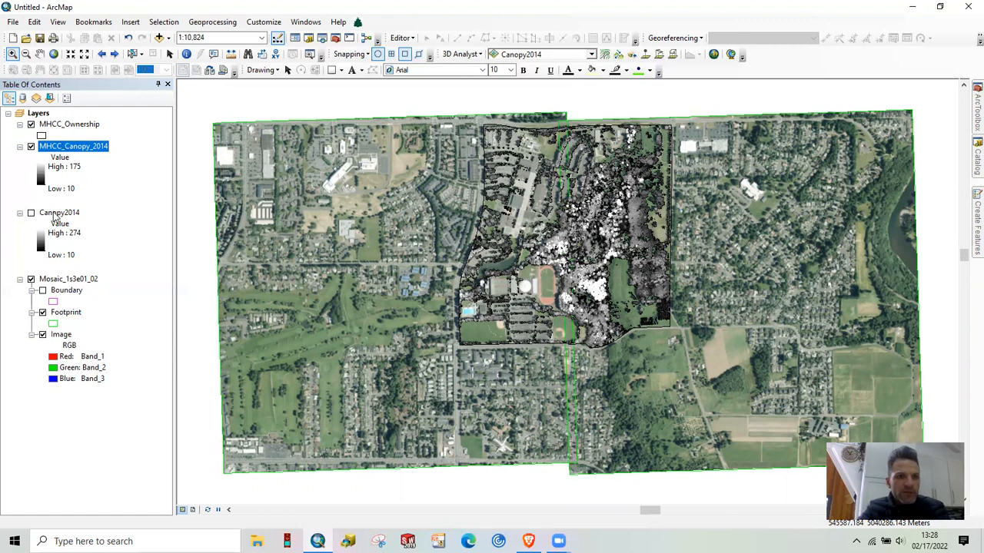
pyautogui.rightClick(57, 217)
pyautogui.click(66, 230)
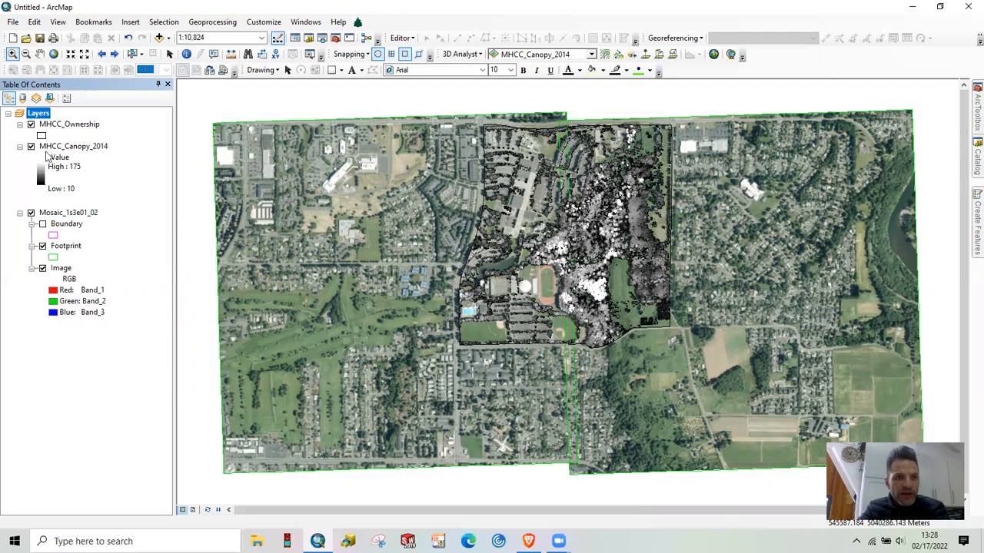
# Check the raster information, extent and spatial reference in the source properties of the Mosaic_1s3e01_02 layer
pyautogui.click(52, 214)
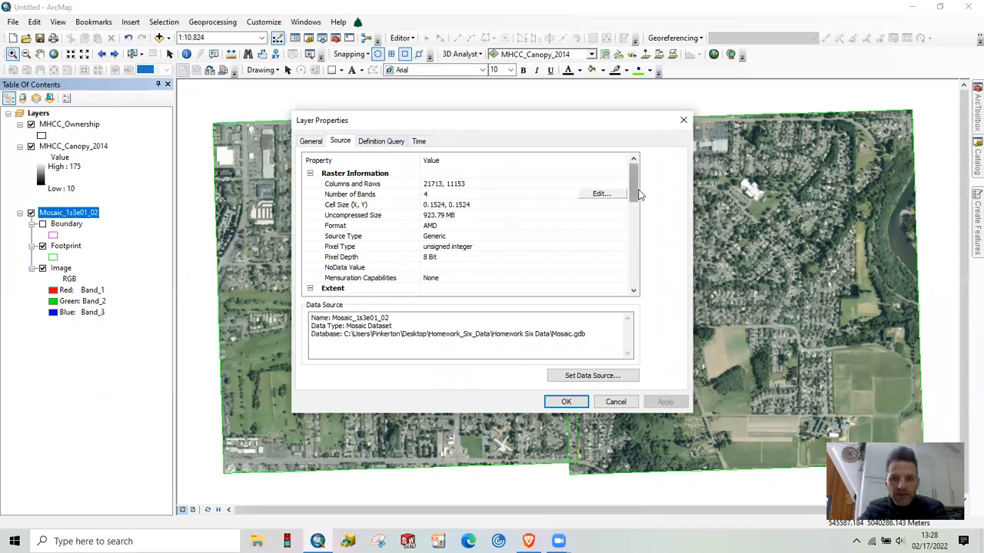
pyautogui.scroll(-1, 634, 209)
pyautogui.scroll(-3, 633, 209)
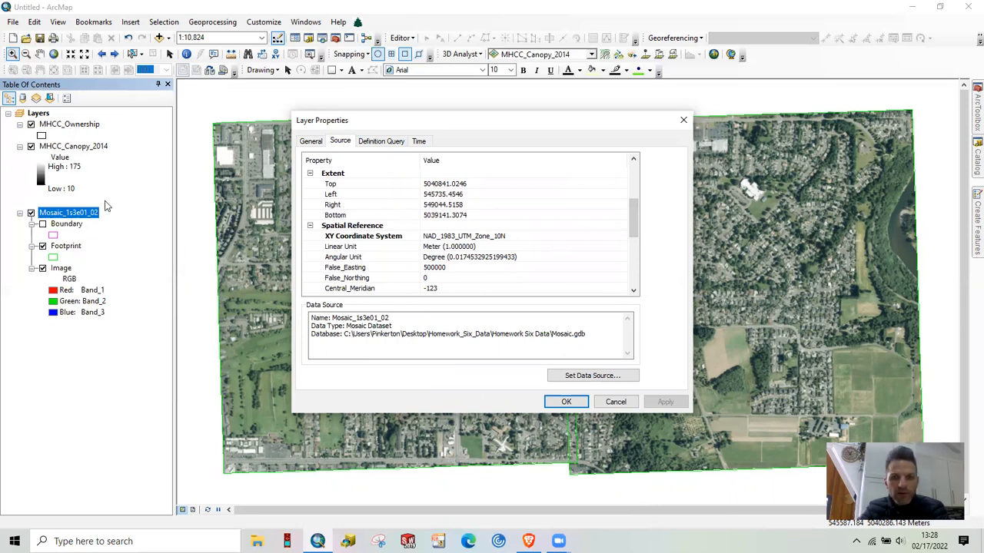
pyautogui.click(566, 402)
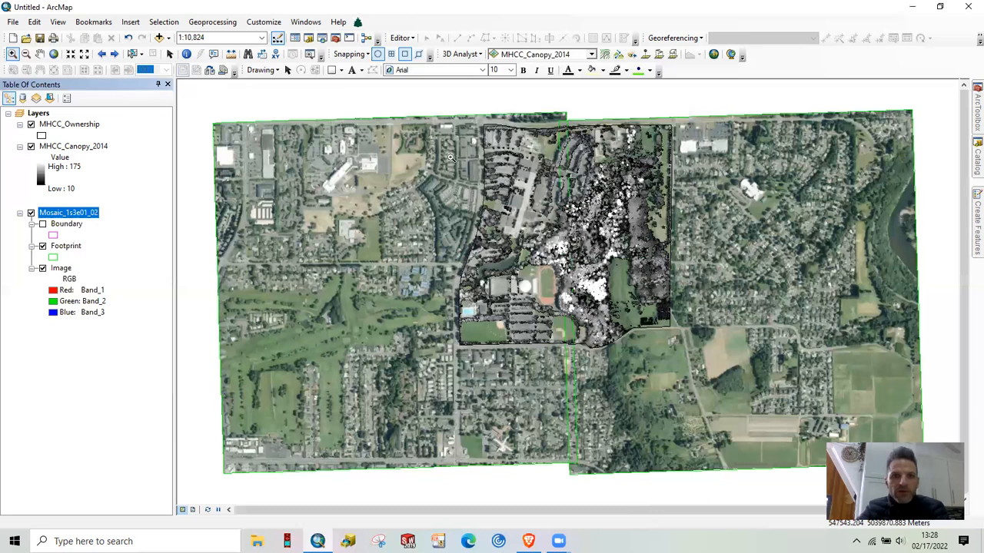
# Open the Project Raster tool from the raster projections and transformations toolset of Data Management Tools
pyautogui.click(336, 40)
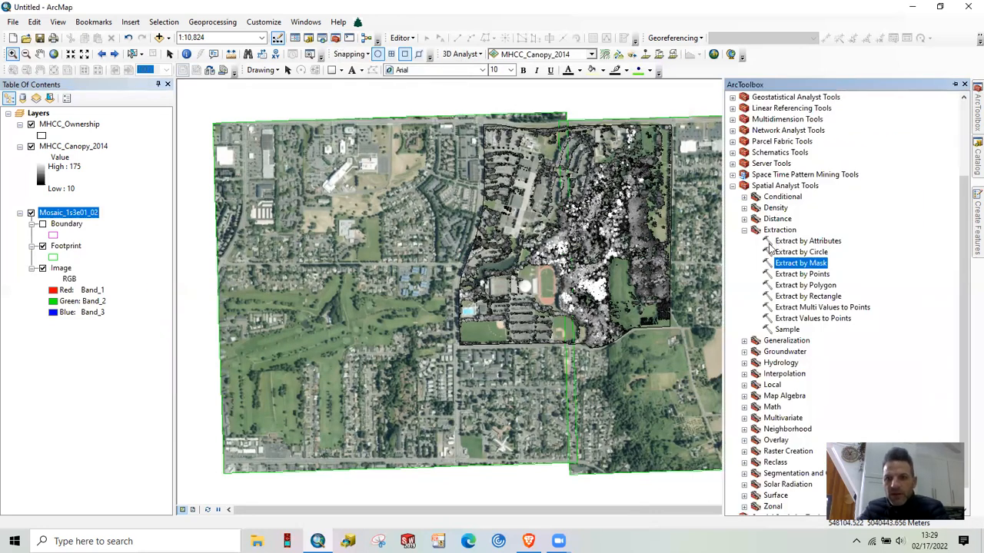
pyautogui.click(734, 186)
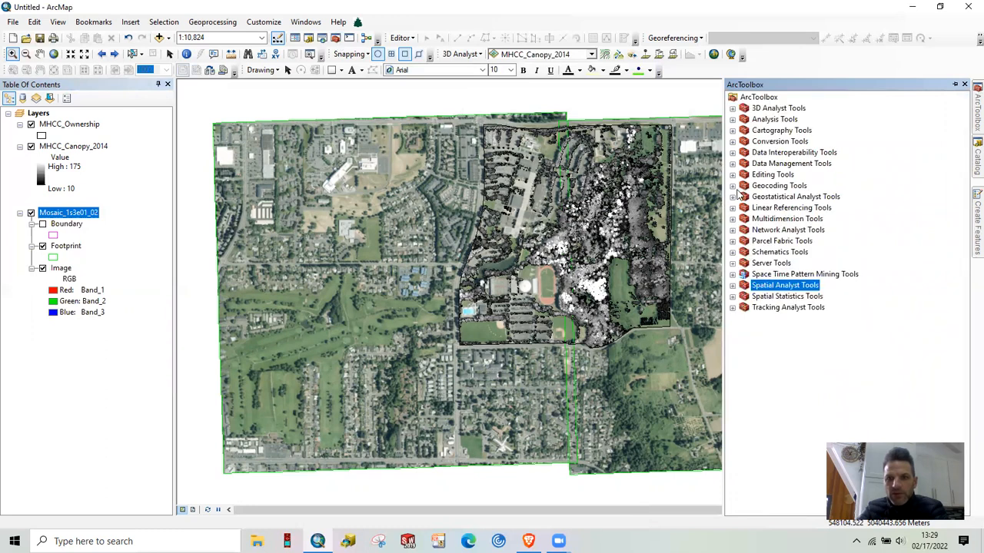
pyautogui.click(732, 164)
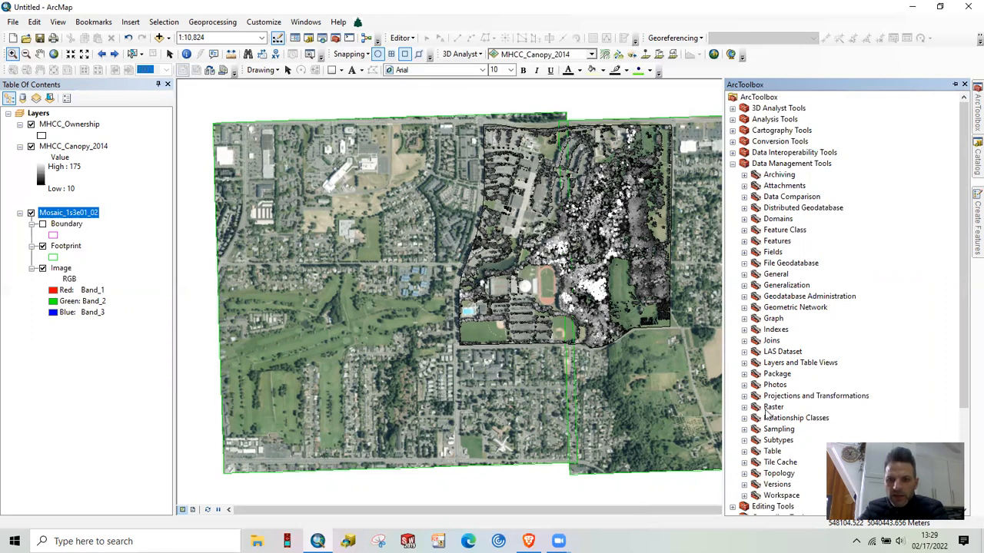
pyautogui.click(744, 397)
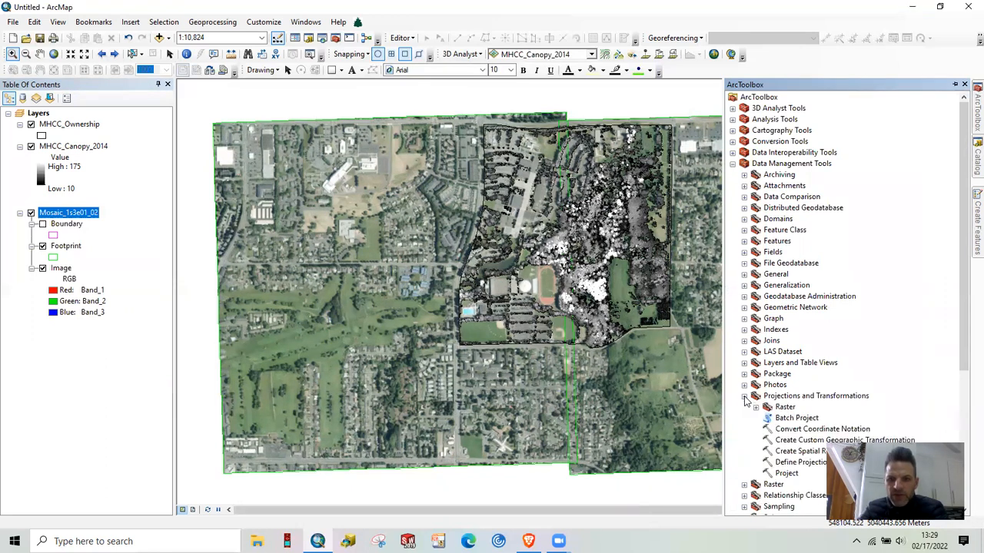
pyautogui.scroll(-1, 829, 415)
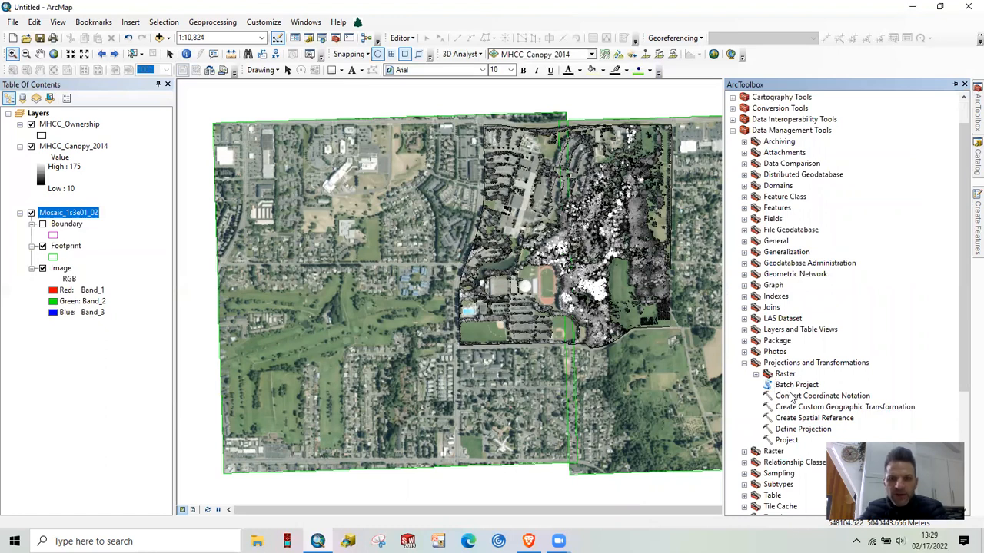
pyautogui.click(755, 375)
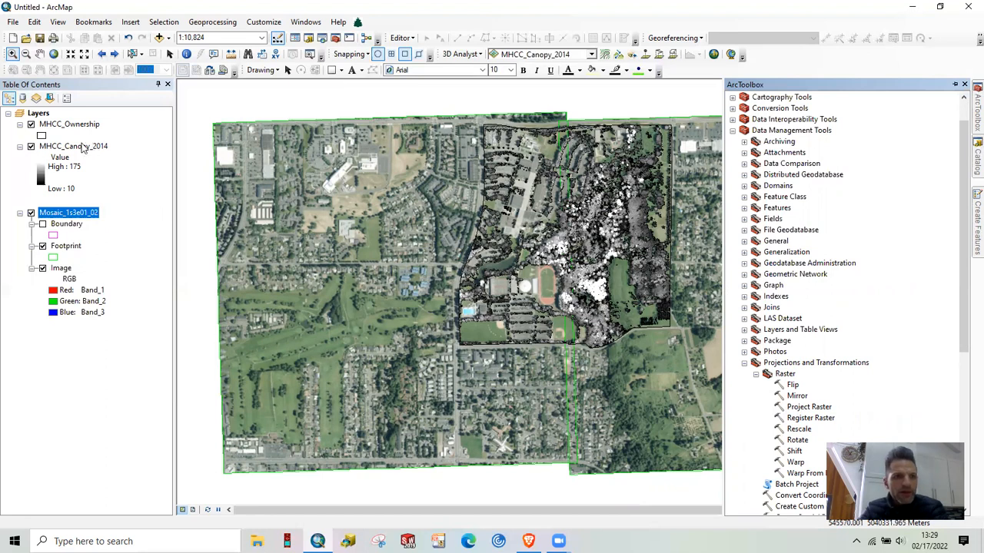
pyautogui.doubleClick(803, 407)
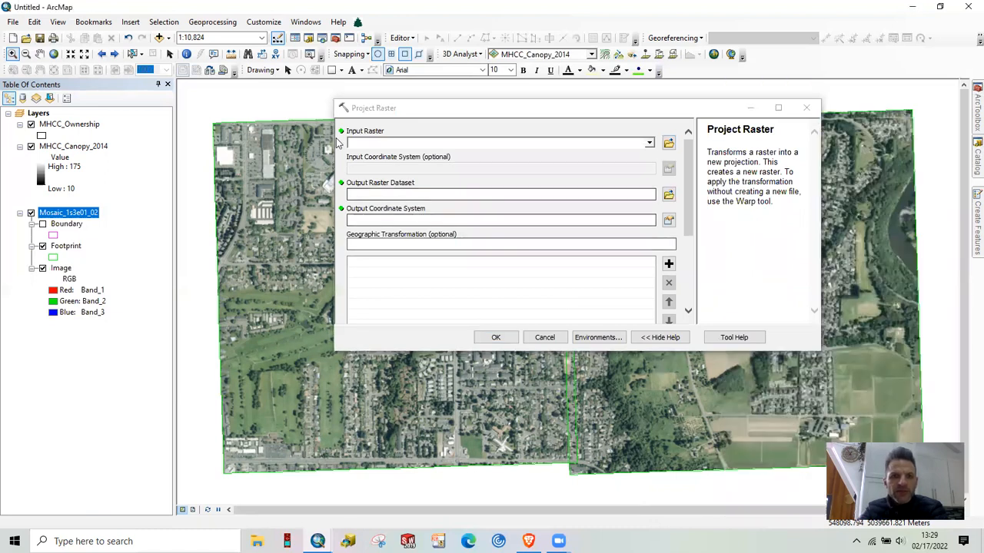
# Set MHCC_Canopy_2014 as the input raster and view Mosaic.gdb as output location, keeping the default output dataset
pyautogui.click(649, 144)
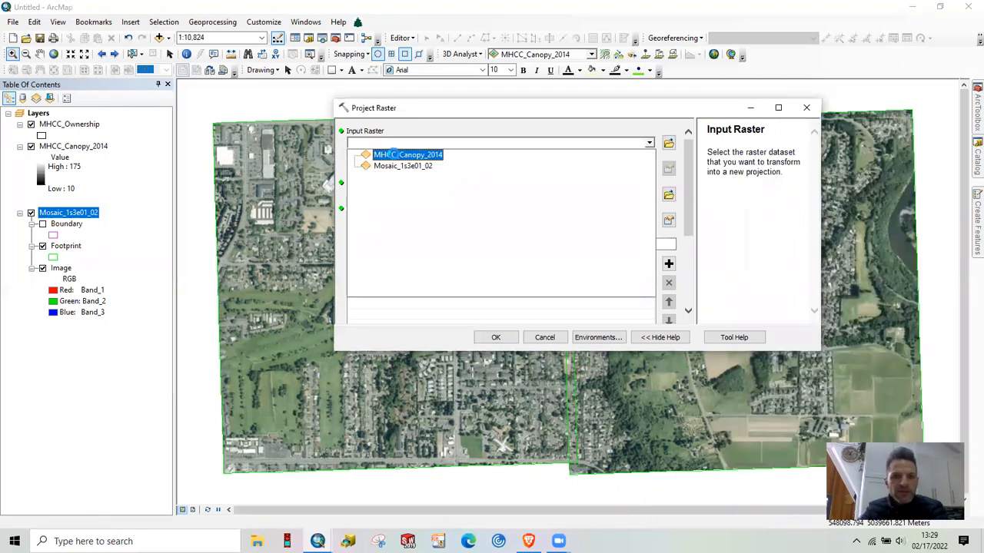
pyautogui.click(395, 157)
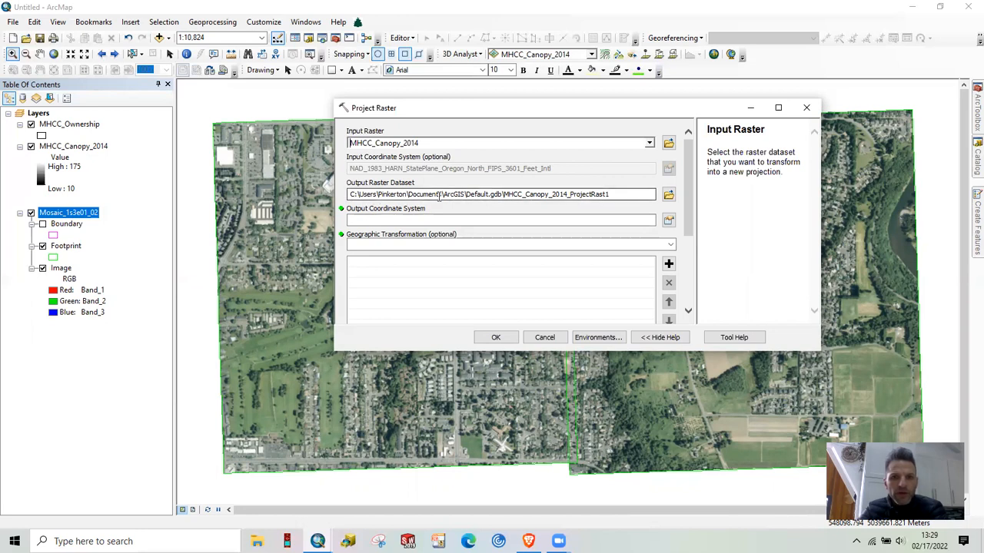
pyautogui.click(668, 197)
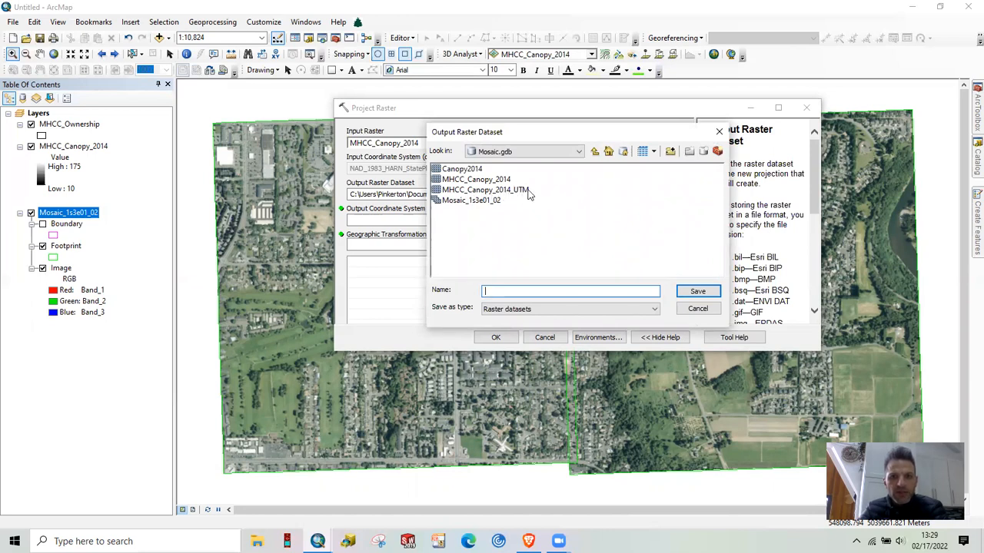
pyautogui.click(699, 308)
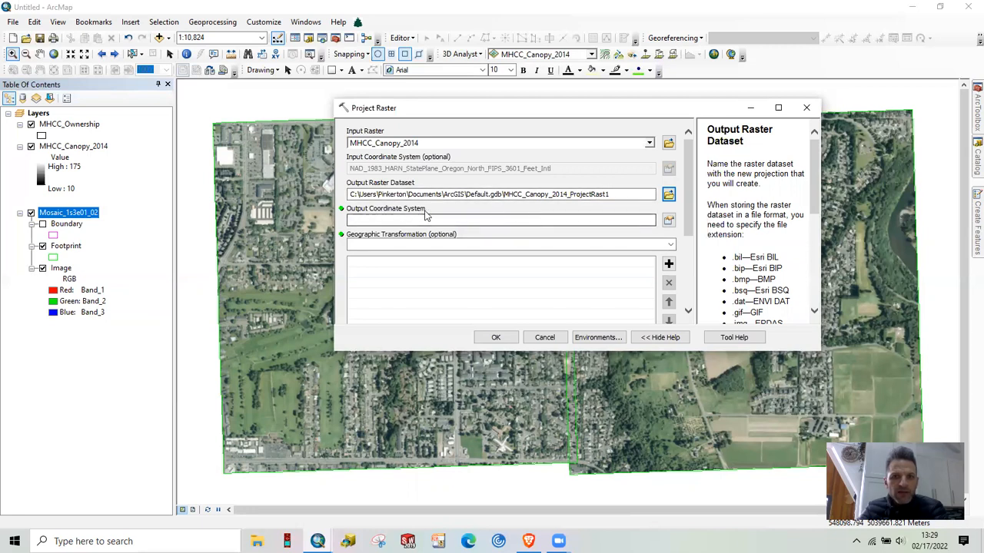
# Expand the map layers' coordinate systems for the output, start importing one from a dataset, and browse to the Desktop folder
pyautogui.click(669, 221)
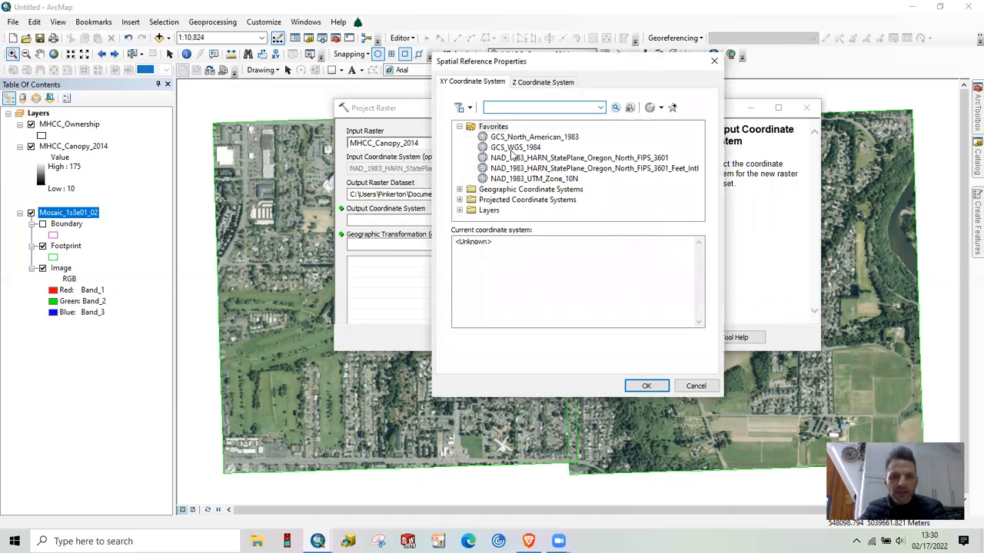
pyautogui.click(459, 211)
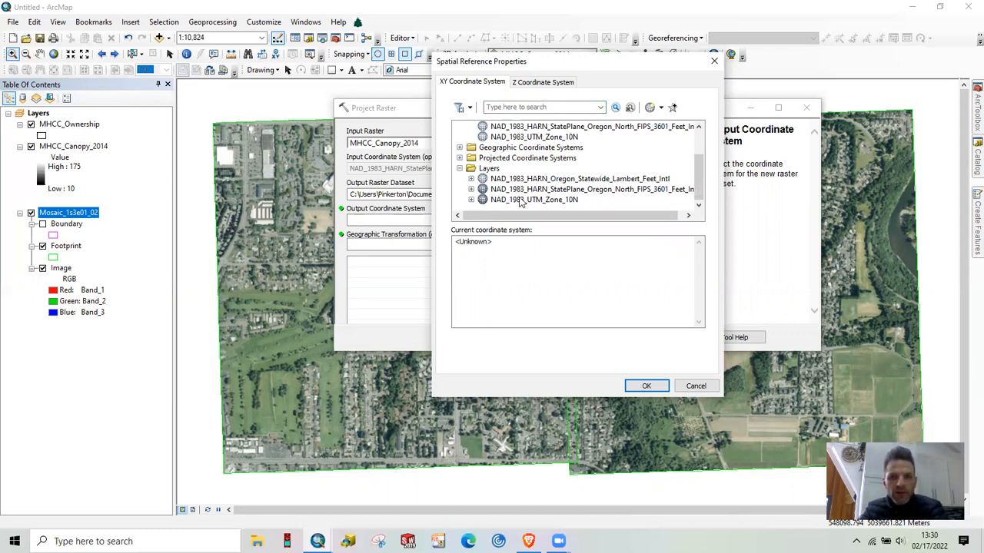
pyautogui.click(662, 109)
pyautogui.click(660, 136)
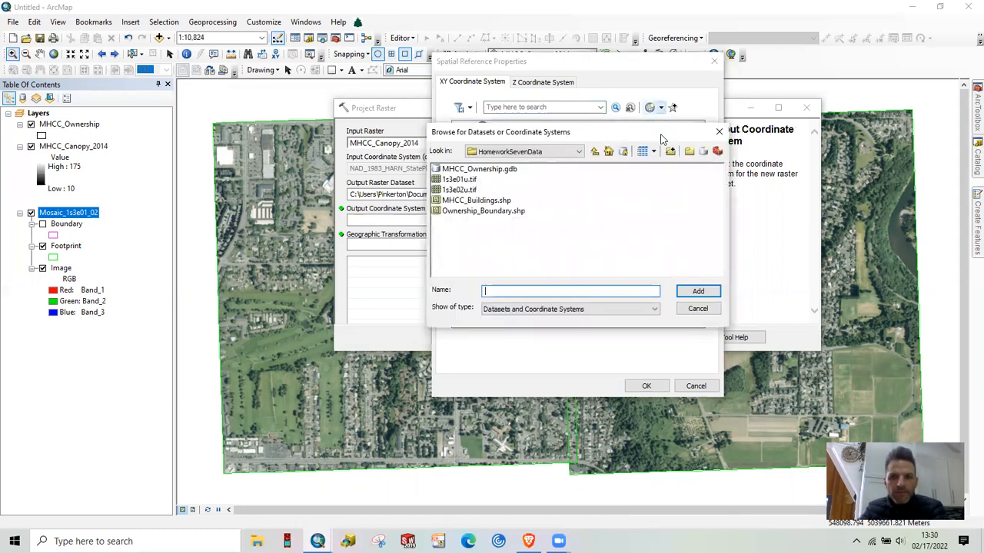
pyautogui.click(578, 151)
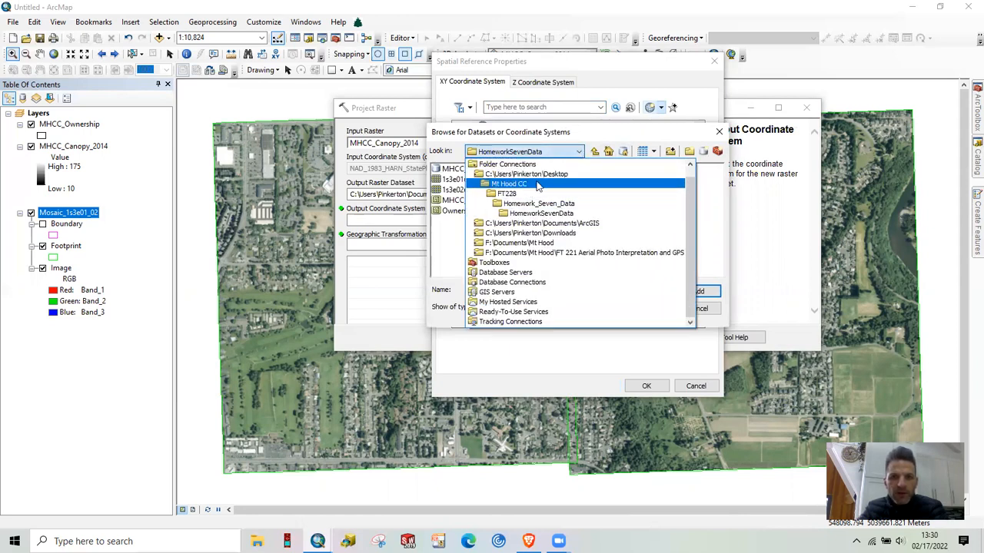
pyautogui.click(542, 174)
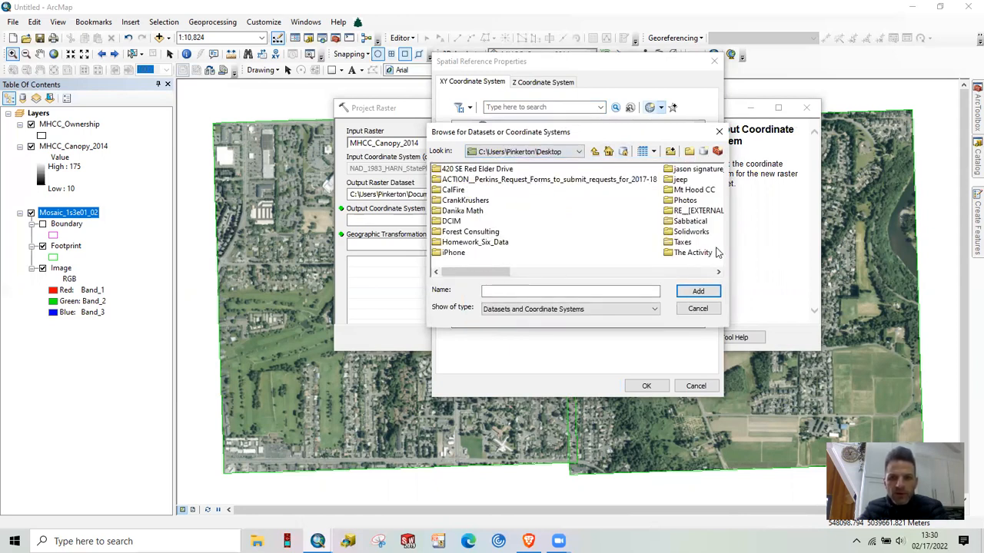
pyautogui.doubleClick(691, 191)
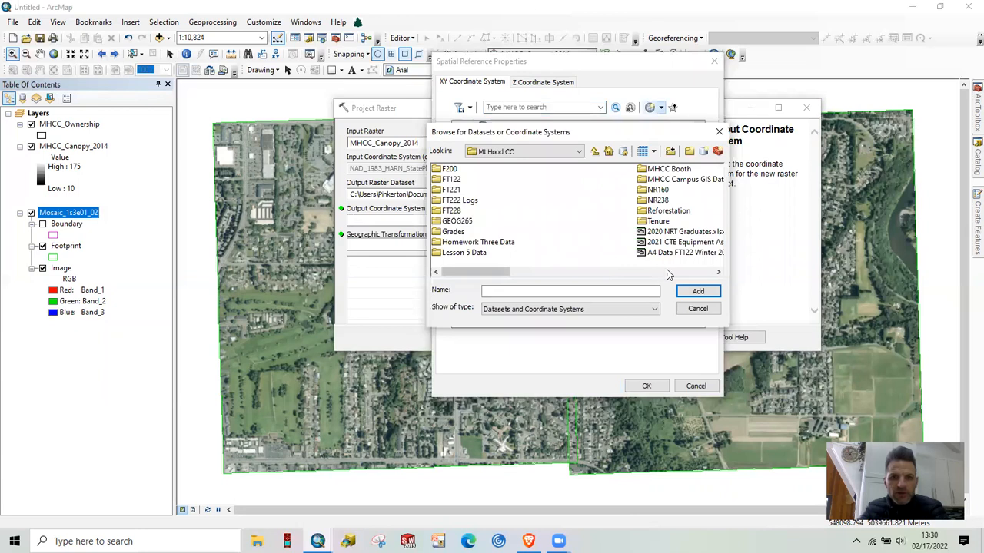
pyautogui.doubleClick(448, 211)
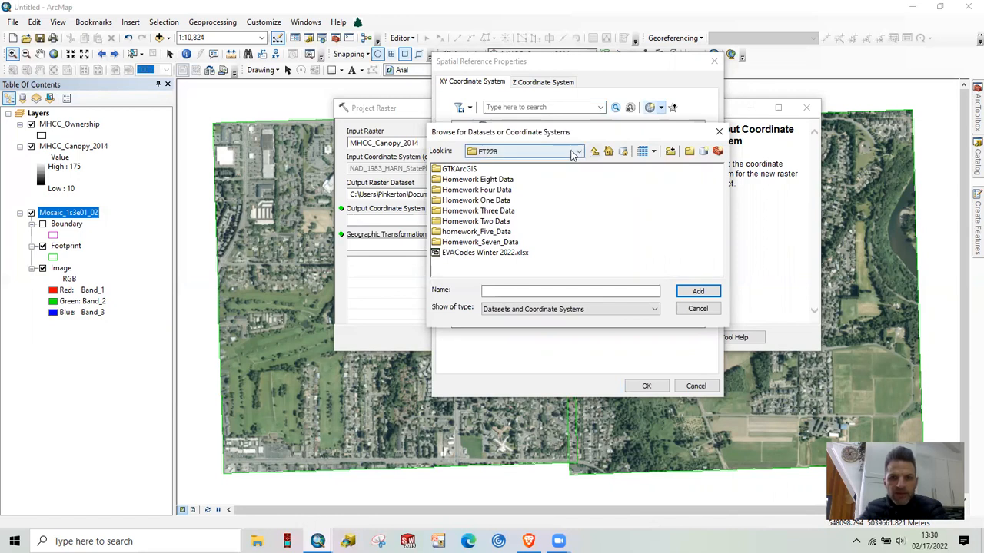
pyautogui.click(594, 151)
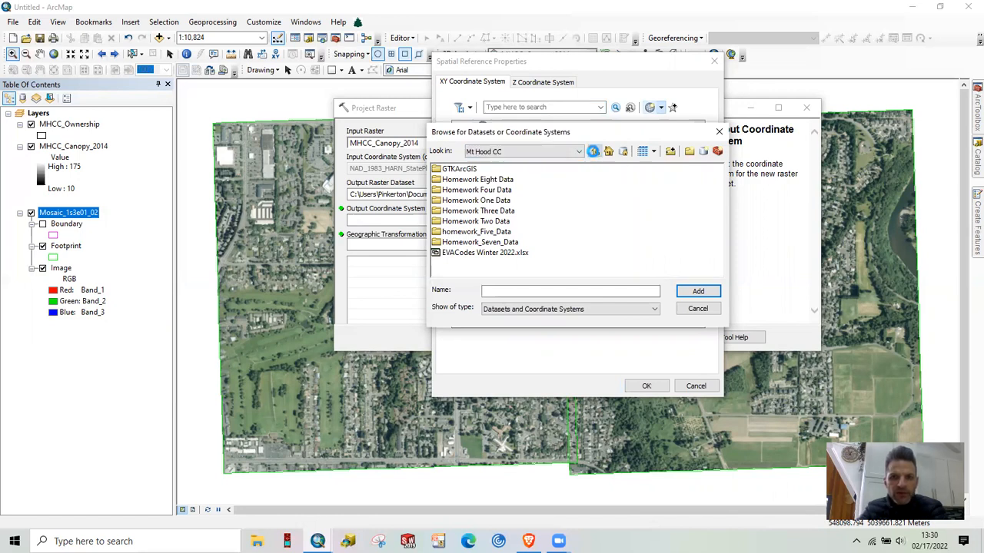
pyautogui.click(594, 151)
pyautogui.click(594, 151)
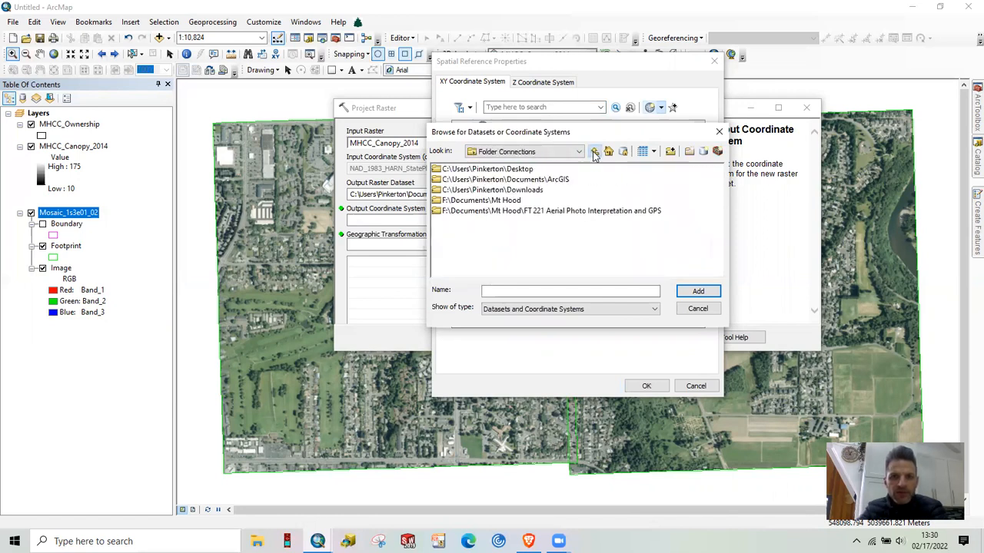
pyautogui.click(498, 170)
pyautogui.doubleClick(498, 169)
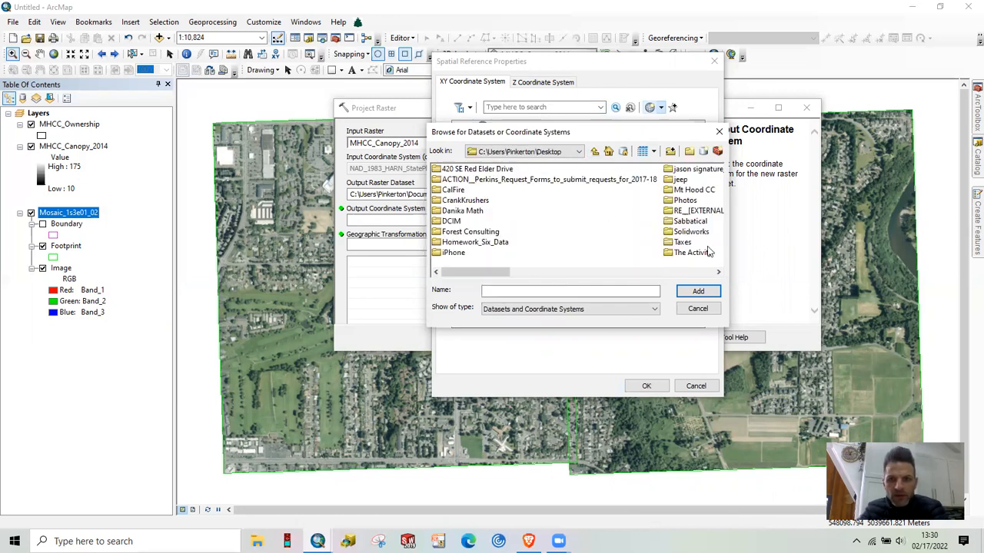
# Import the output coordinate system from Mosaic_1s3e01_02 in the Homework Six Data folder's Mosaic.gdb, applying NAD_1983_UTM_Zone_10N
pyautogui.doubleClick(445, 243)
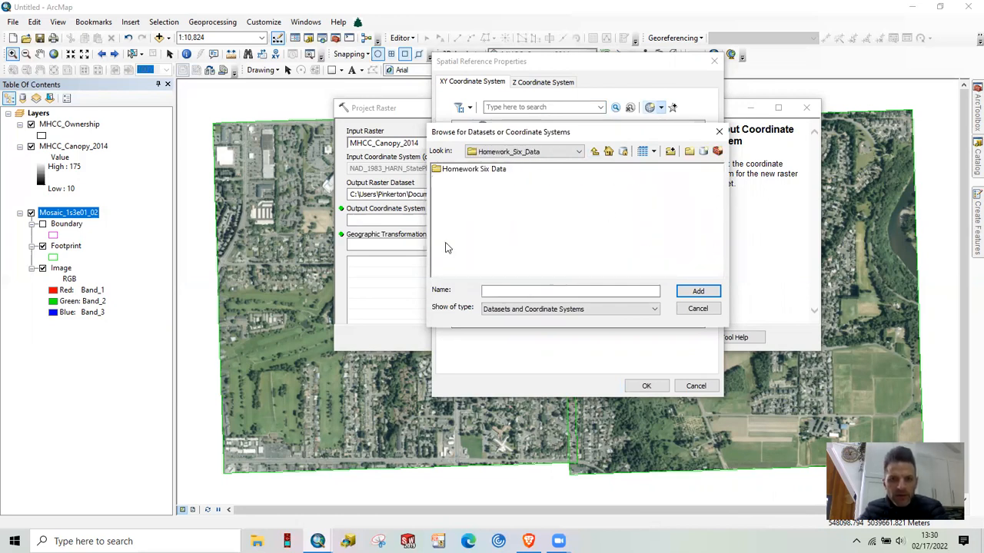
pyautogui.doubleClick(452, 171)
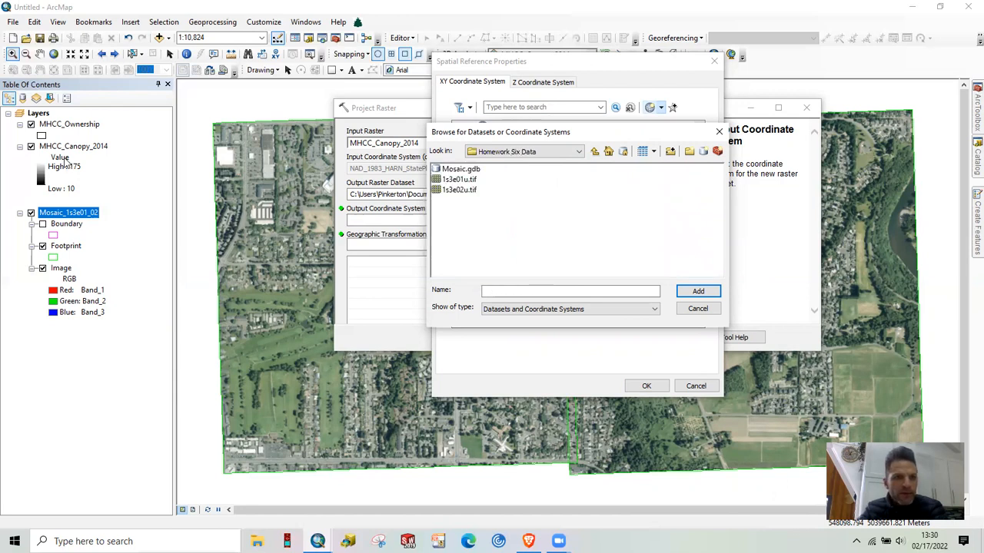
pyautogui.doubleClick(446, 170)
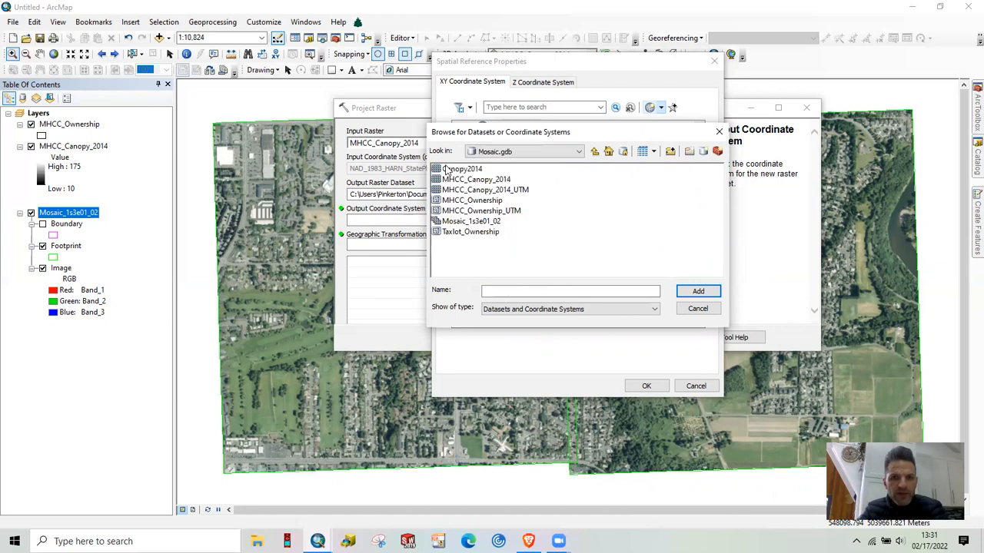
pyautogui.click(468, 221)
pyautogui.click(691, 292)
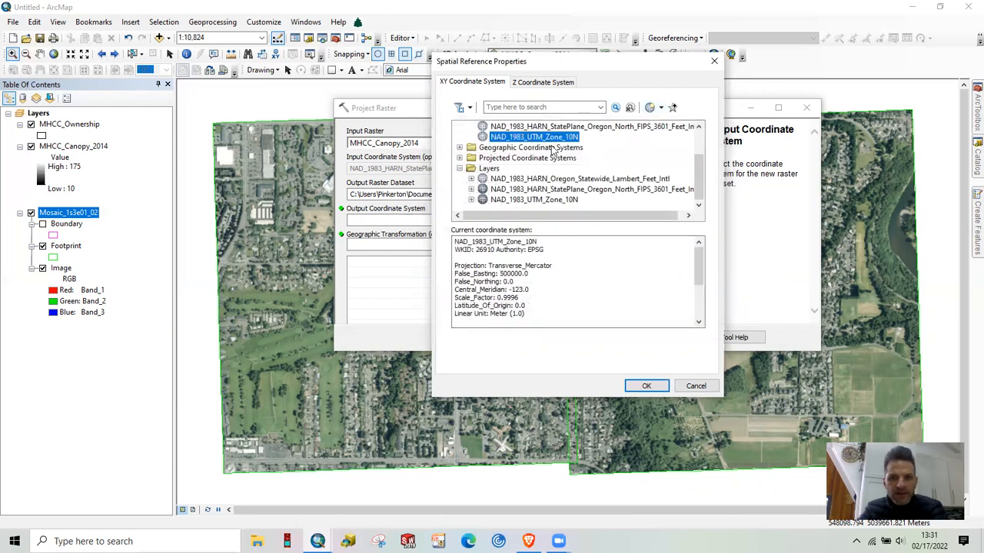
pyautogui.click(641, 385)
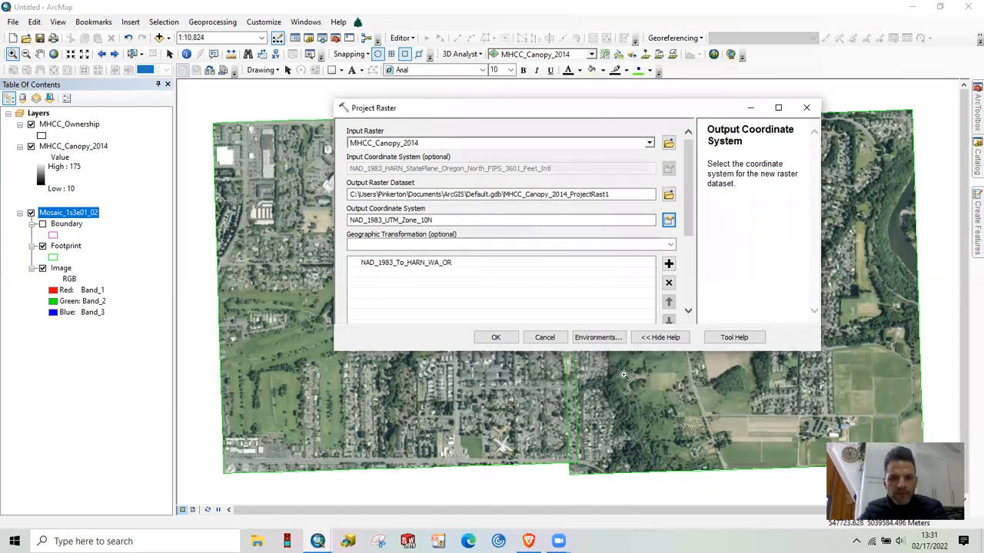
# Browse the projected UTM coordinate systems under NAD 1983 to locate NAD 1983 UTM Zone 10N, and cancel the selection
pyautogui.click(667, 220)
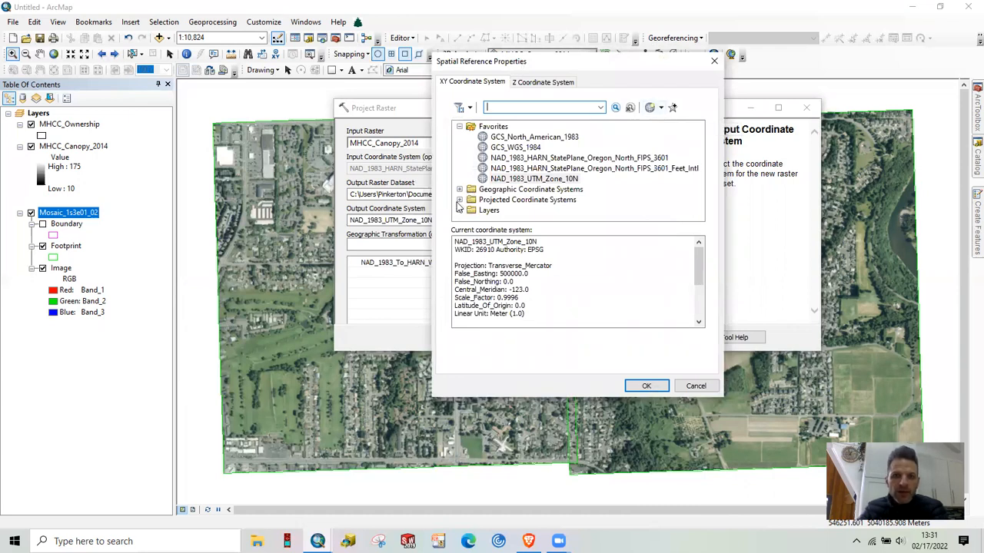
pyautogui.click(459, 200)
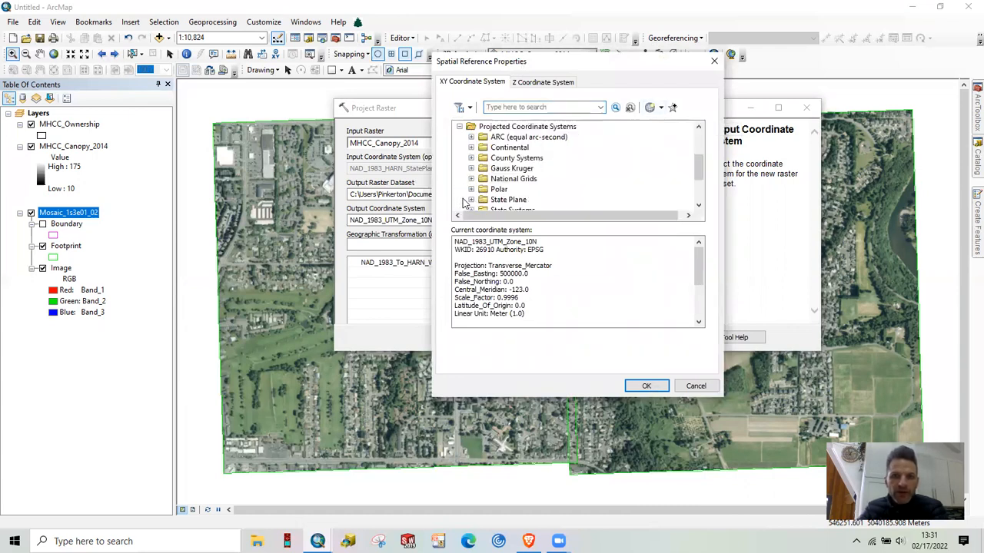
pyautogui.scroll(-1, 553, 165)
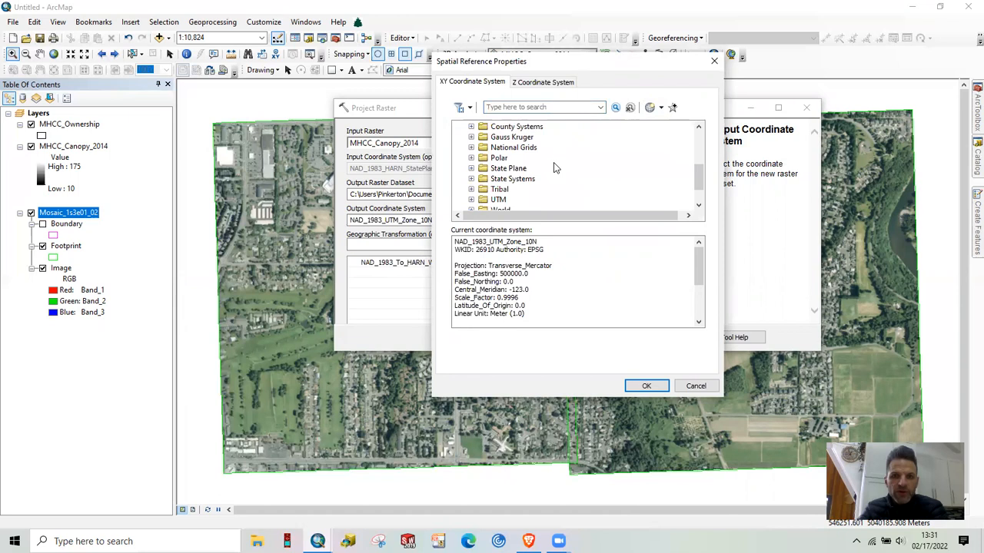
pyautogui.click(471, 200)
pyautogui.scroll(-1, 591, 169)
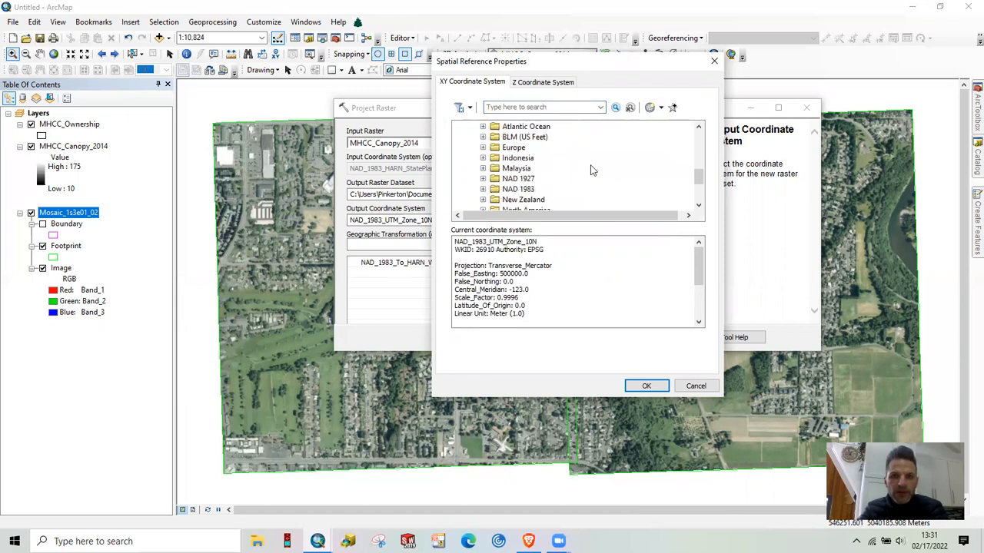
pyautogui.click(483, 189)
pyautogui.scroll(-2, 614, 166)
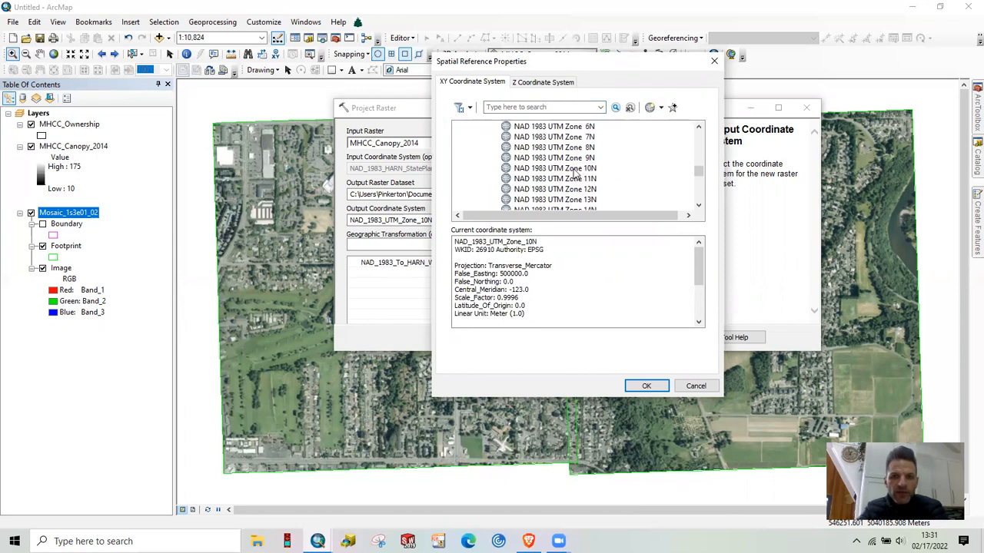
pyautogui.click(704, 389)
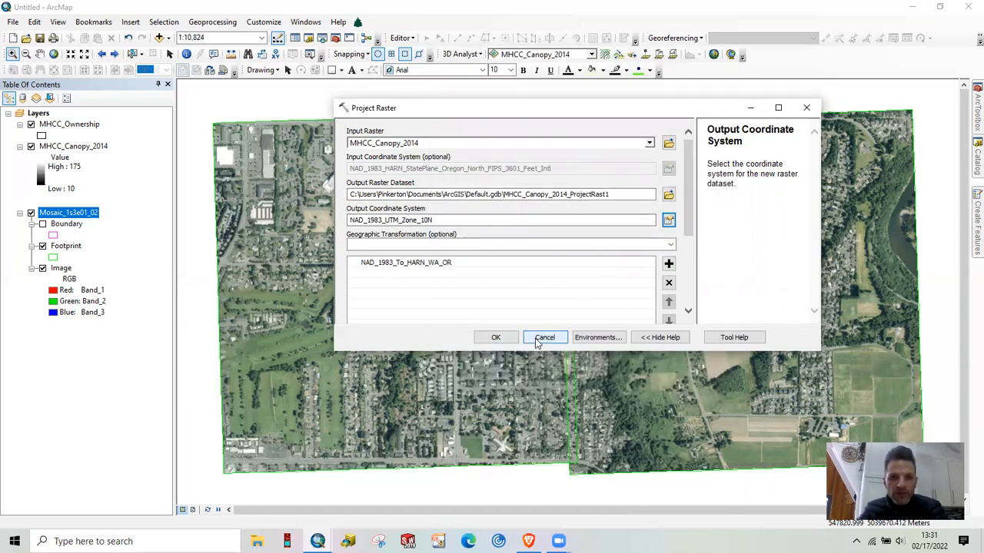
# Close Project Raster without running it and replace the MHCC_Canopy_2014 layer with MHCC_Canopy_2014_UTM from Mosaic.gdb
pyautogui.click(805, 111)
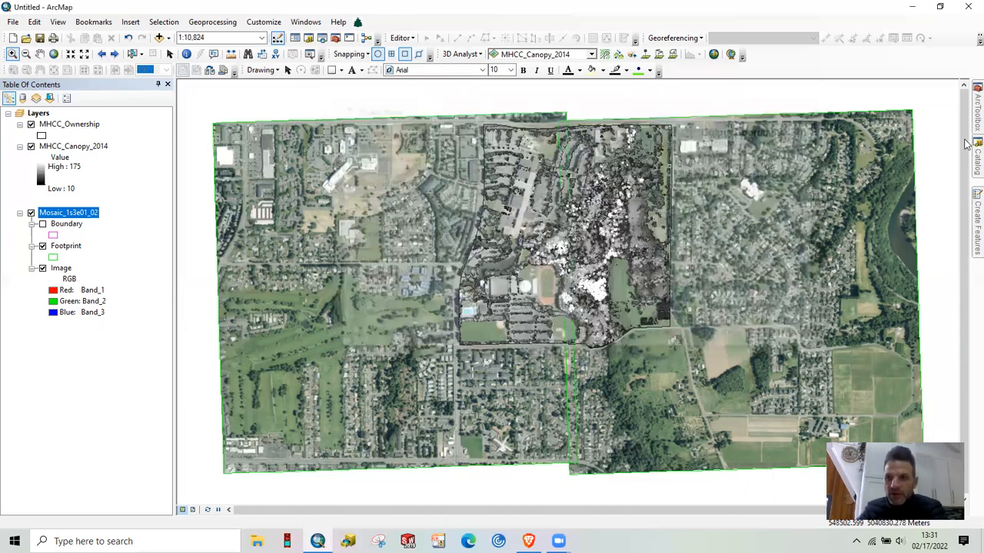
pyautogui.click(974, 162)
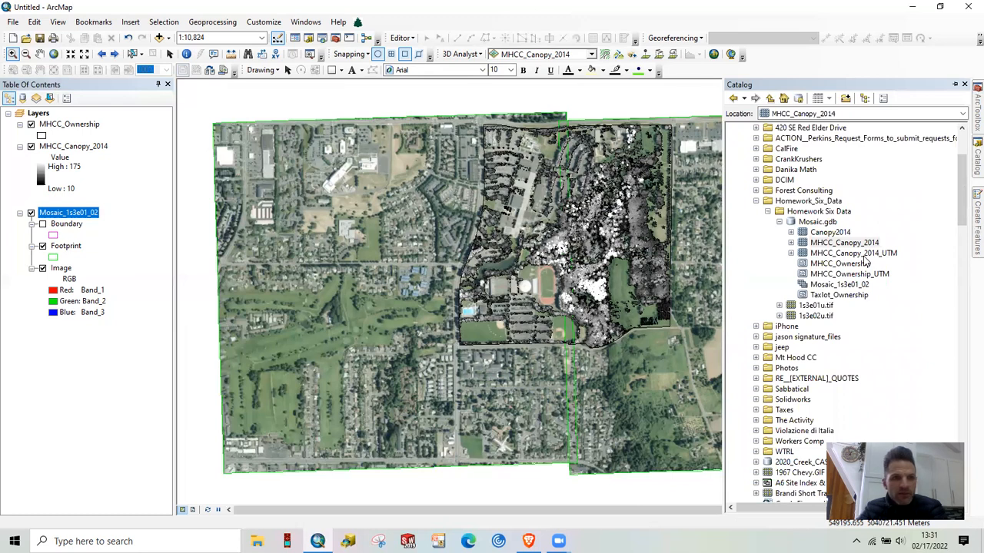
pyautogui.click(859, 253)
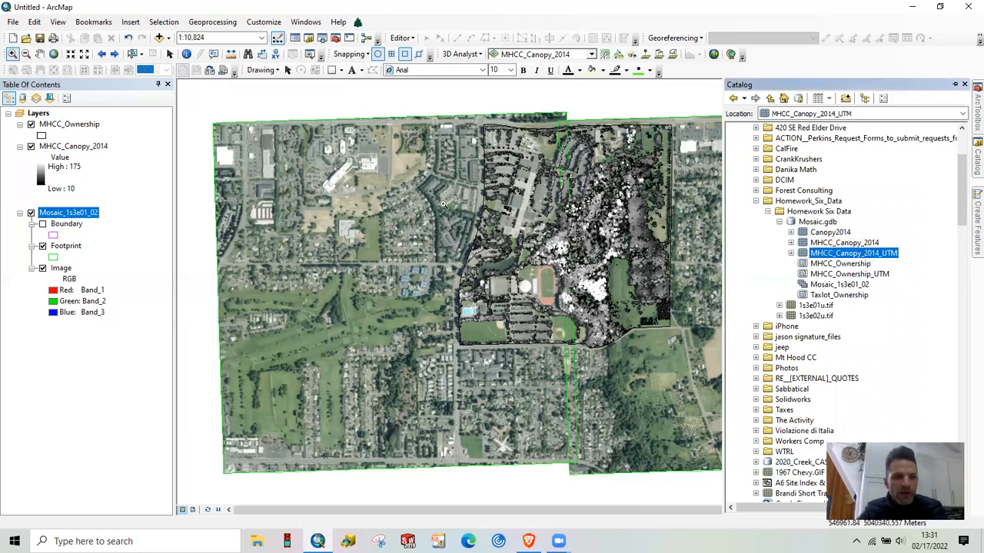
pyautogui.rightClick(71, 150)
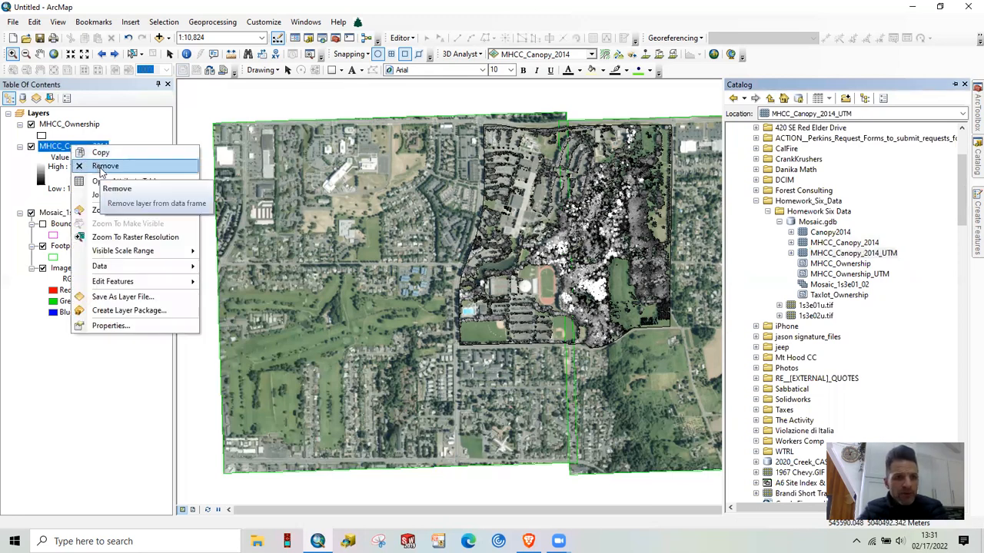
pyautogui.click(99, 164)
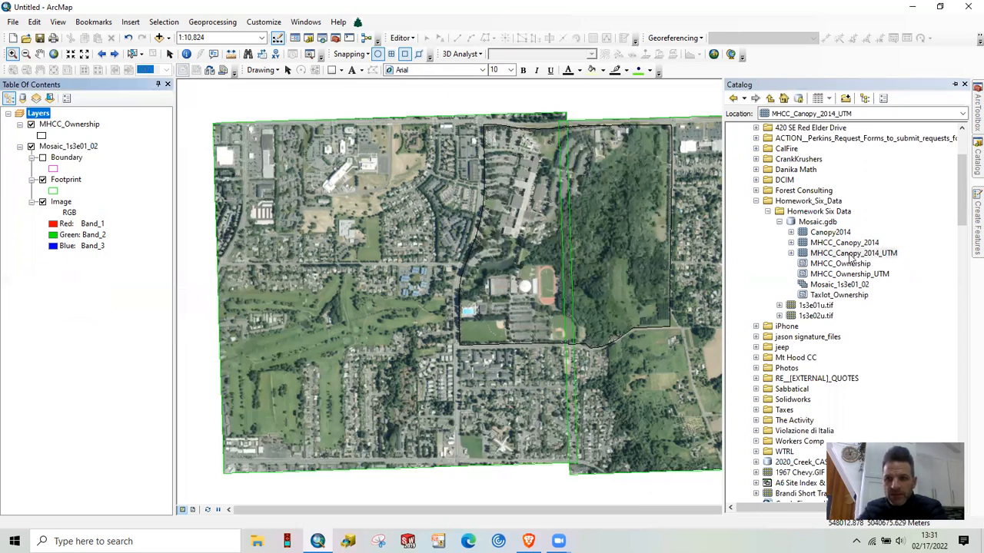
pyautogui.moveTo(850, 255); pyautogui.dragTo(513, 258)
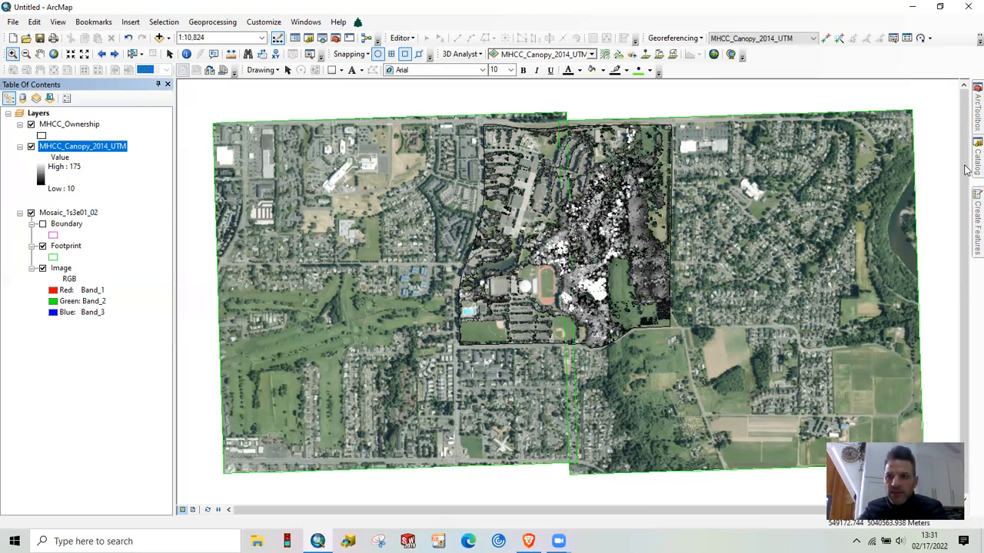
# Add the unprojected MHCC_Canopy_2014 raster to the map, dismissing the coordinate system warning, and remove that layer again
pyautogui.moveTo(969, 171)
pyautogui.moveTo(858, 245); pyautogui.dragTo(580, 269)
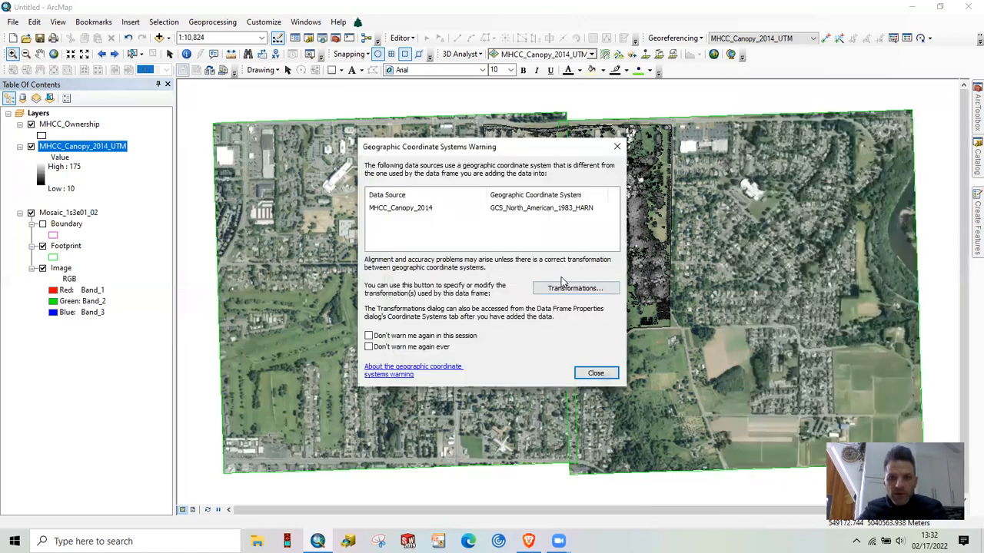
pyautogui.click(594, 374)
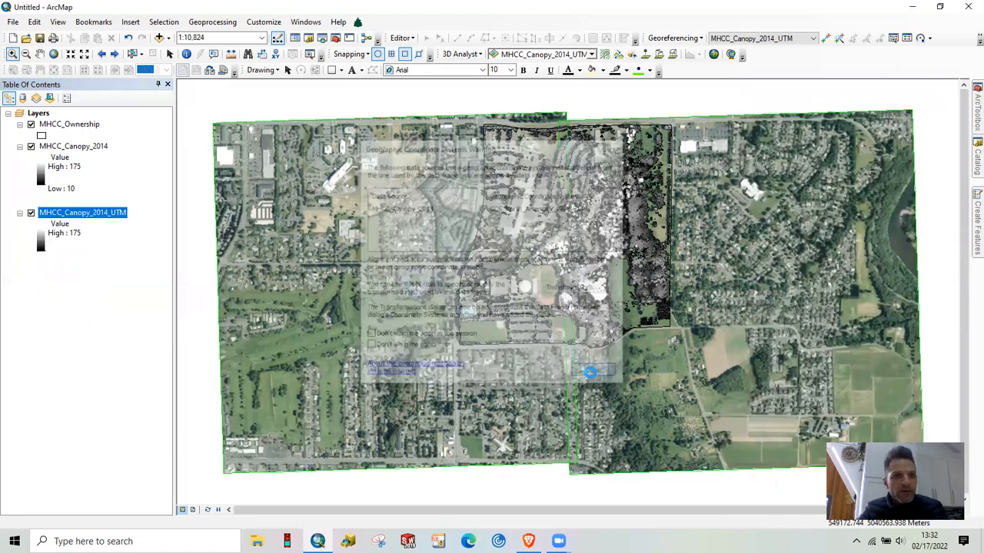
pyautogui.rightClick(87, 150)
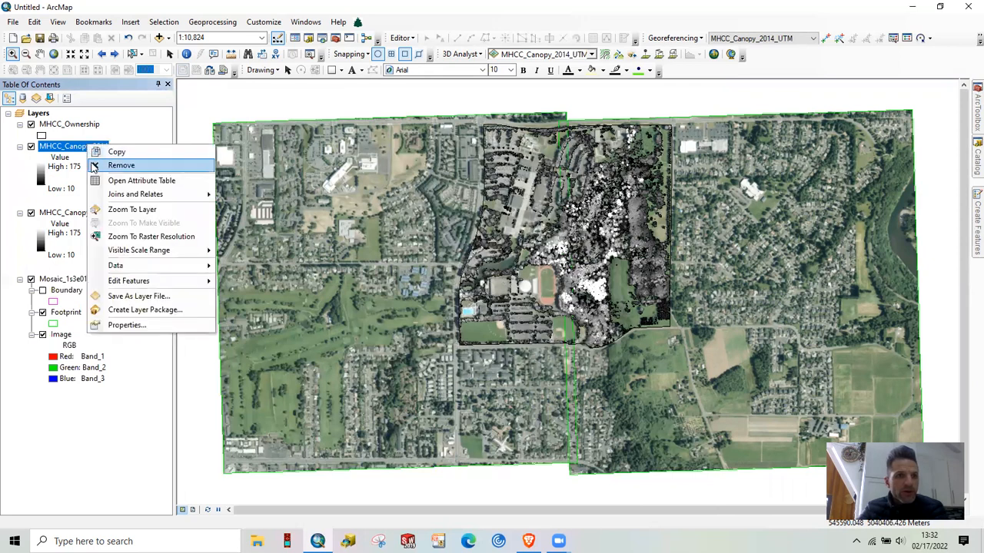
pyautogui.click(95, 166)
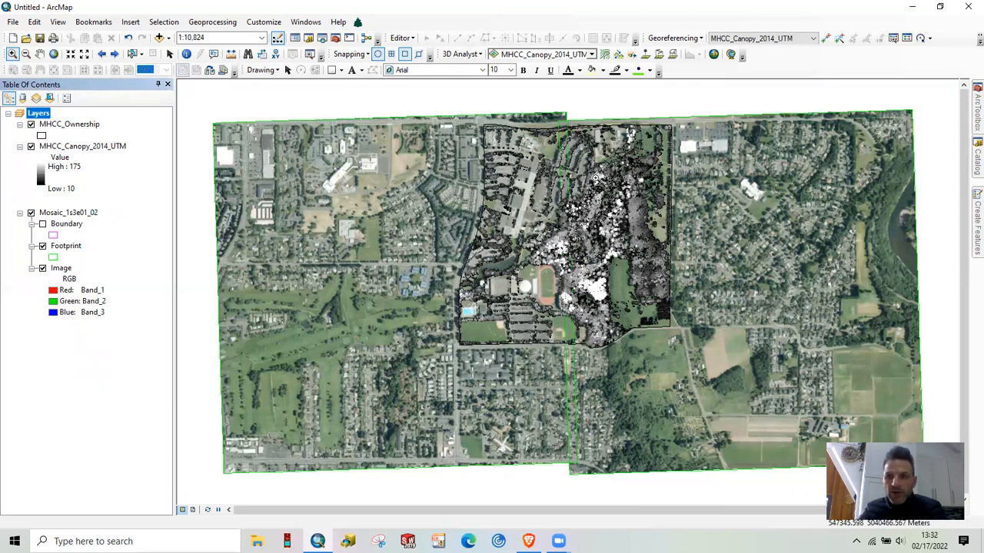
# Open the Project tool under Projections and Transformations and set MHCC_Ownership as the input feature class
pyautogui.click(973, 120)
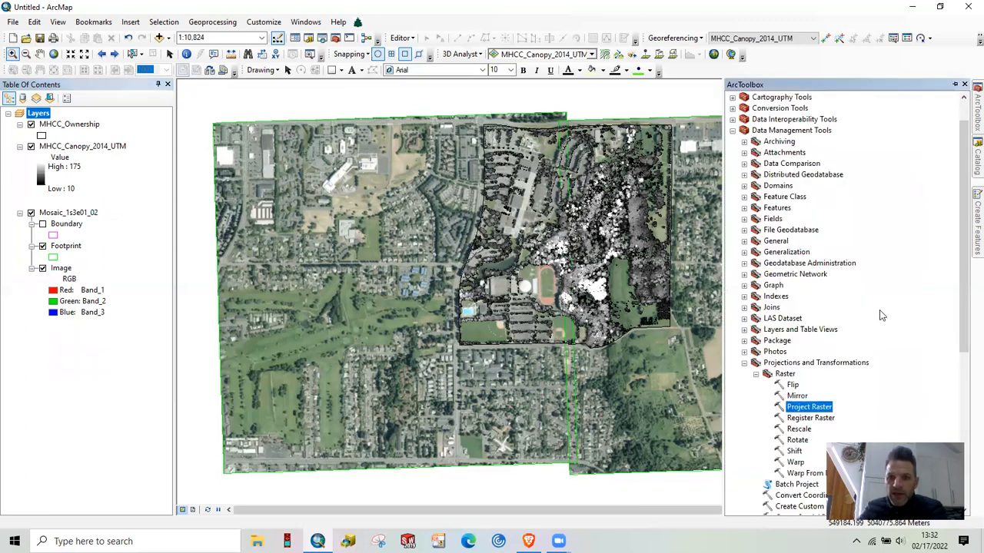
pyautogui.scroll(-1, 881, 315)
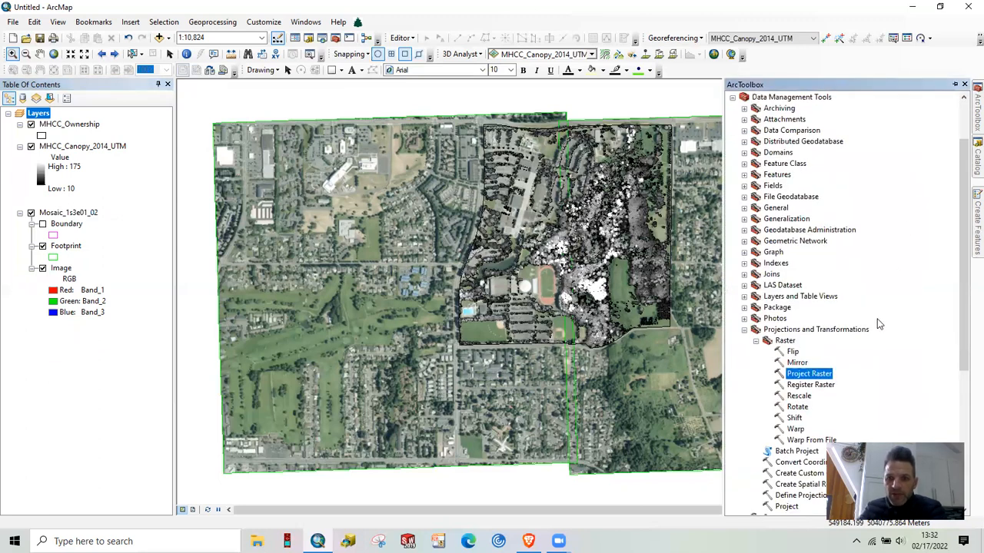
pyautogui.click(755, 341)
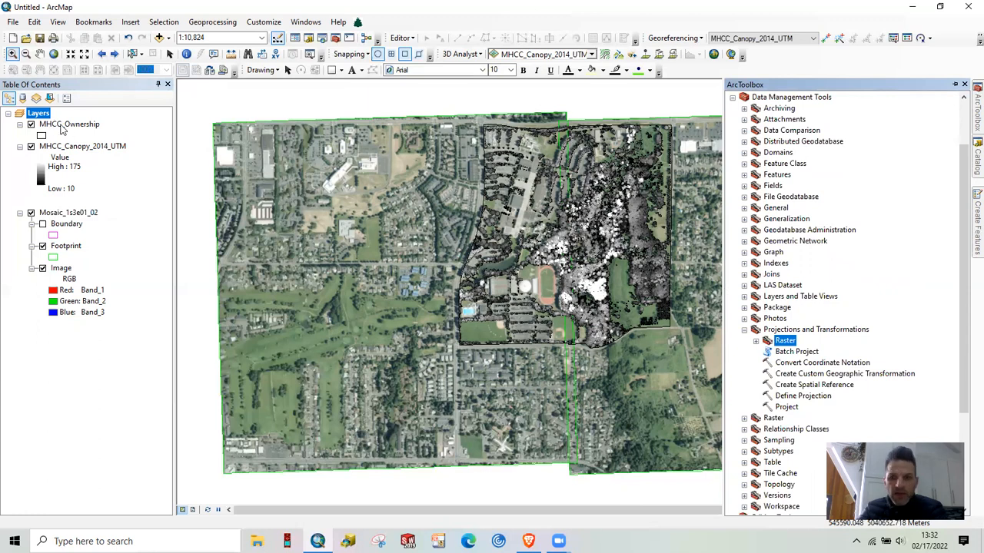
pyautogui.scroll(-1, 839, 390)
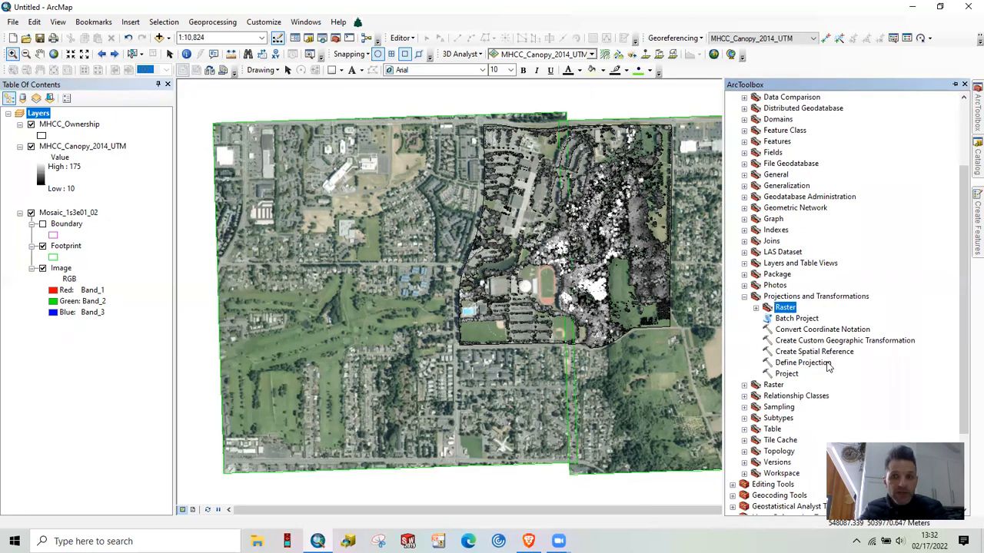
pyautogui.click(786, 374)
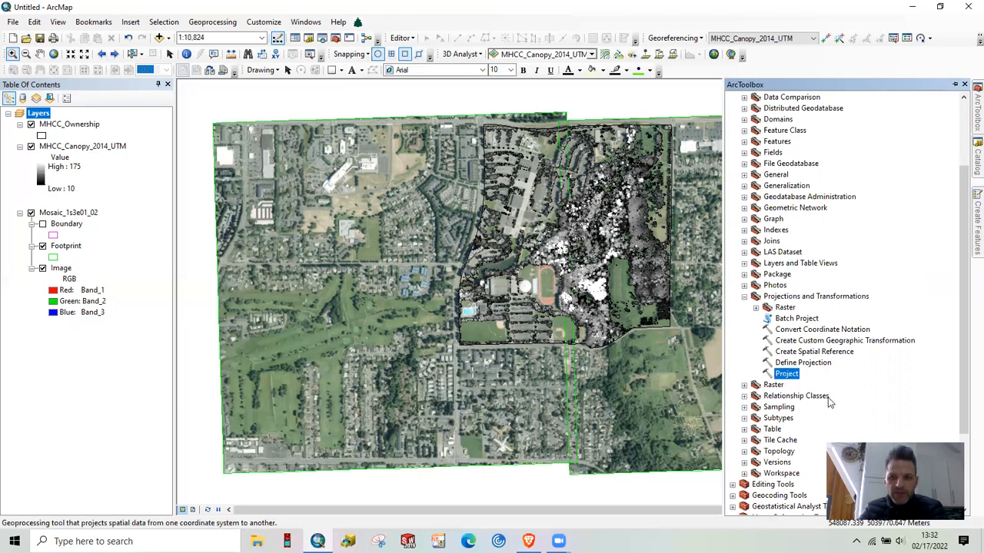
pyautogui.doubleClick(783, 375)
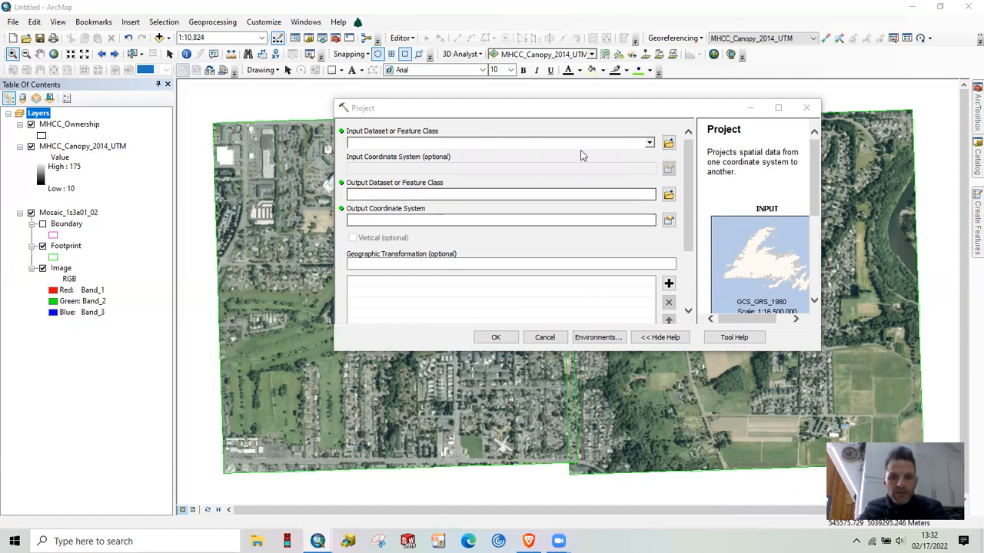
pyautogui.click(649, 145)
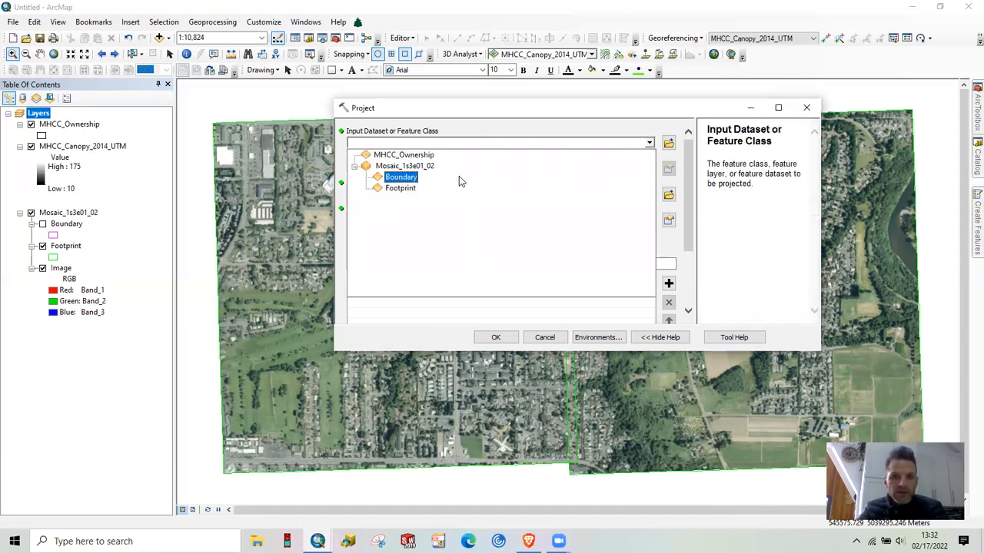
pyautogui.click(432, 160)
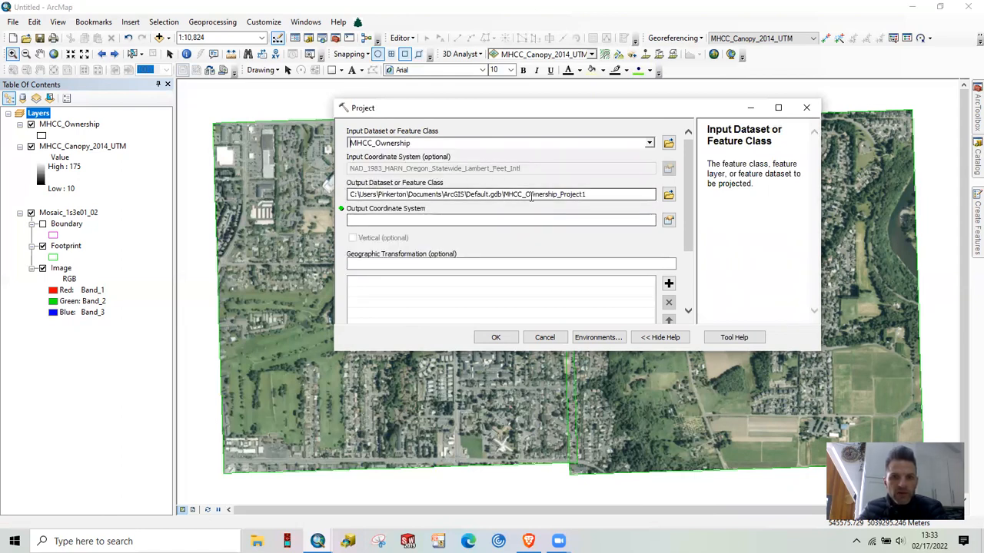
# View Mosaic.gdb as output location, set the output coordinate system to NAD_1983_UTM_Zone_10N, and cancel the Project tool
pyautogui.click(669, 196)
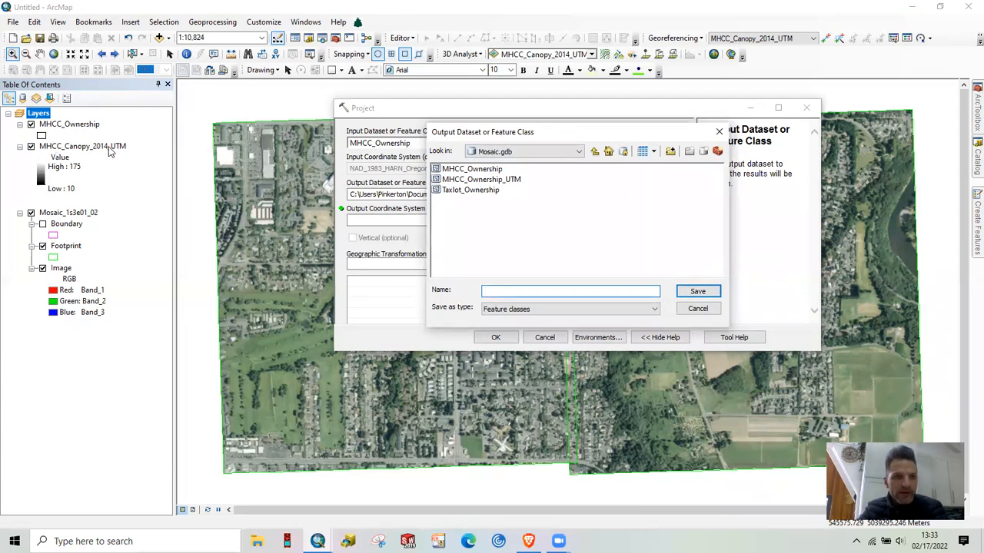
pyautogui.click(697, 310)
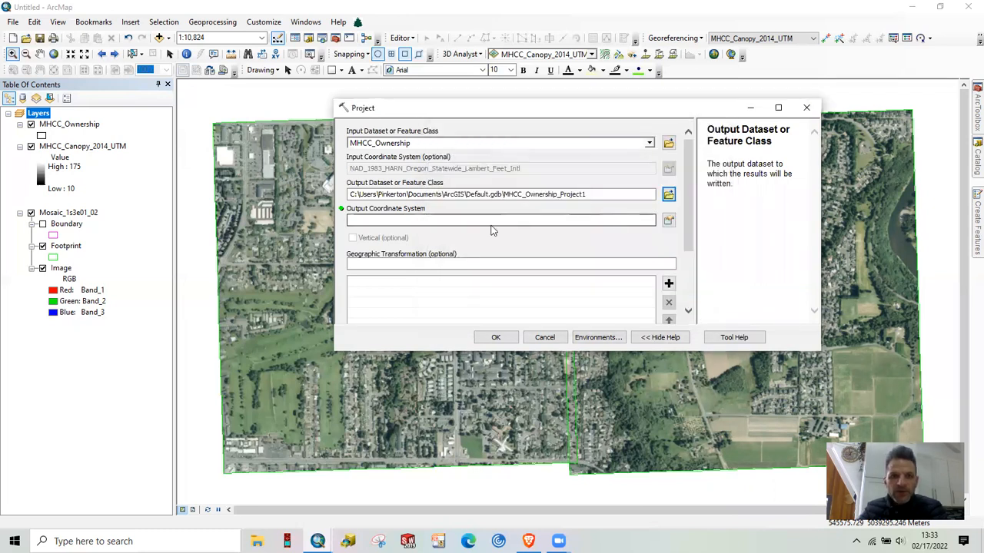
pyautogui.click(668, 221)
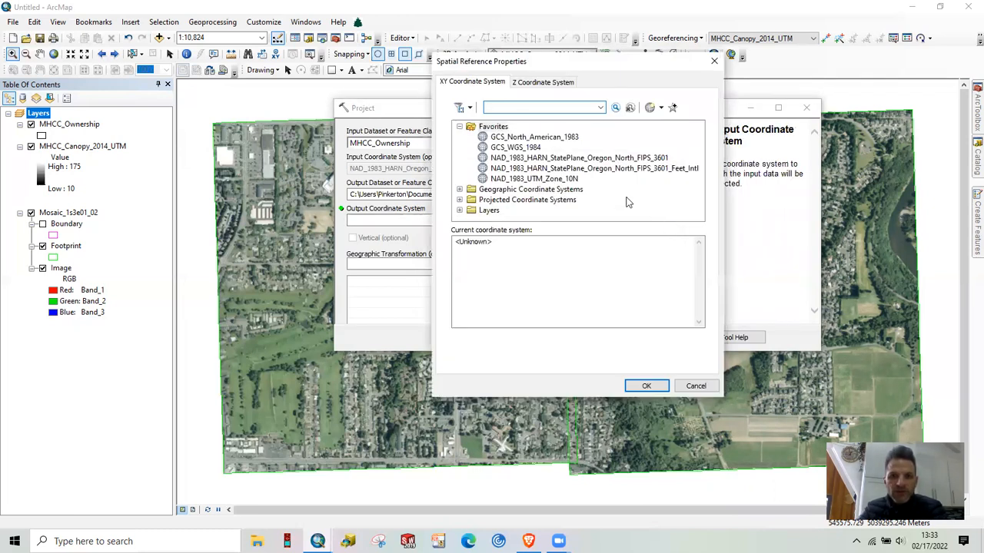
pyautogui.click(559, 179)
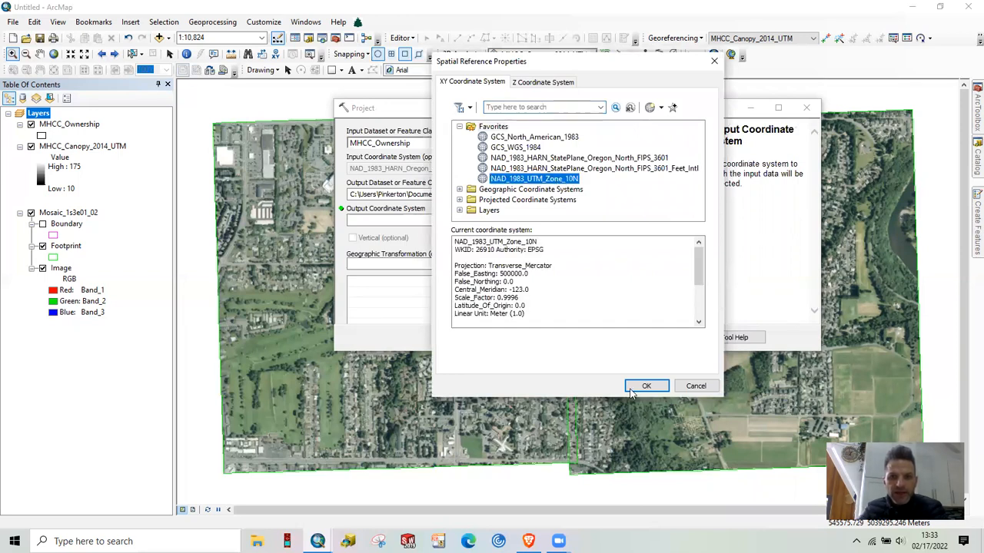
pyautogui.click(645, 385)
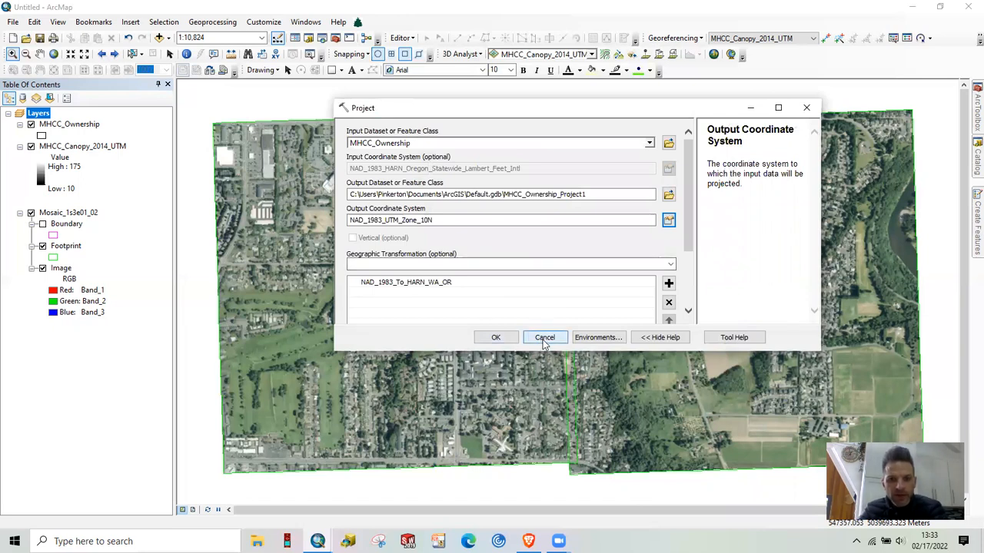
pyautogui.click(543, 337)
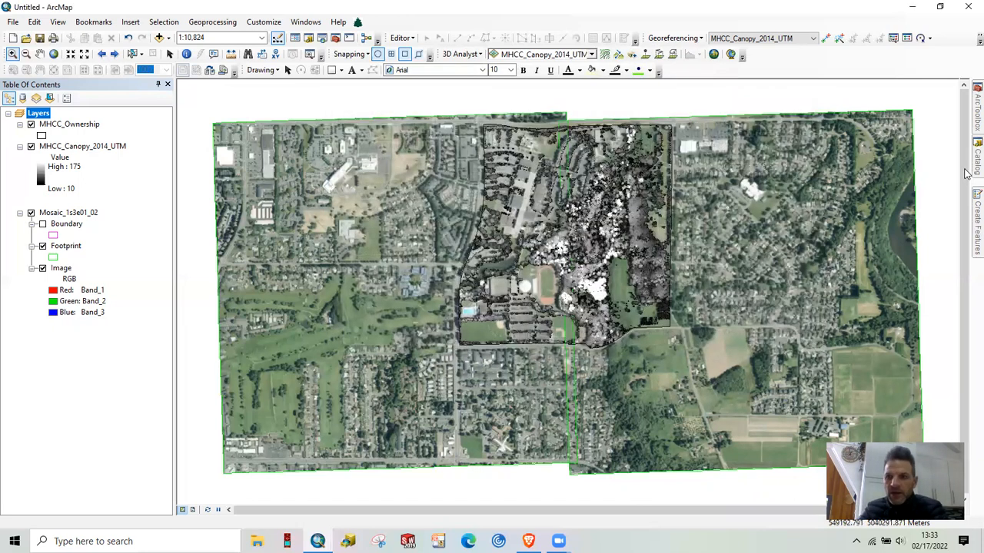
# Add the MHCC_Ownership_UTM feature class from Mosaic.gdb to the map
pyautogui.moveTo(972, 171)
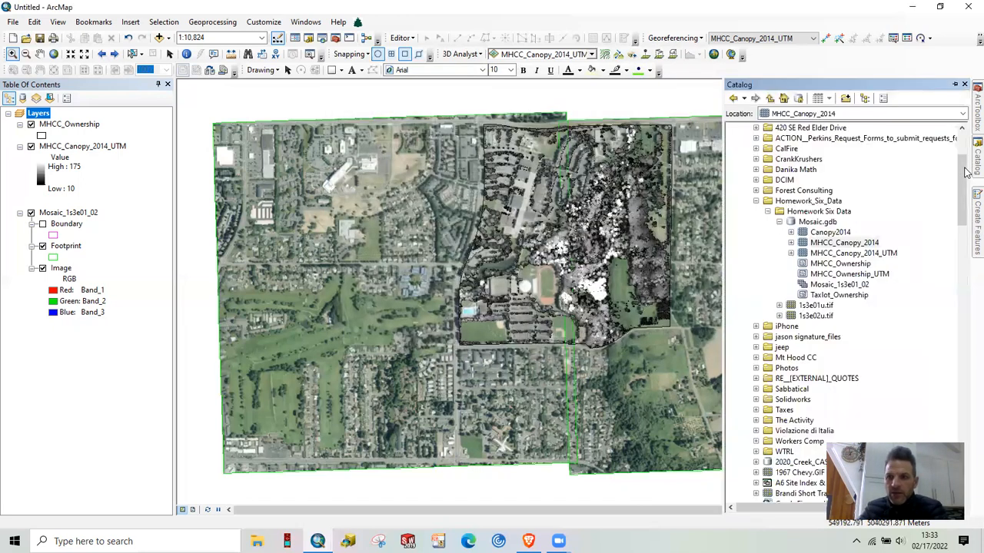
pyautogui.click(857, 275)
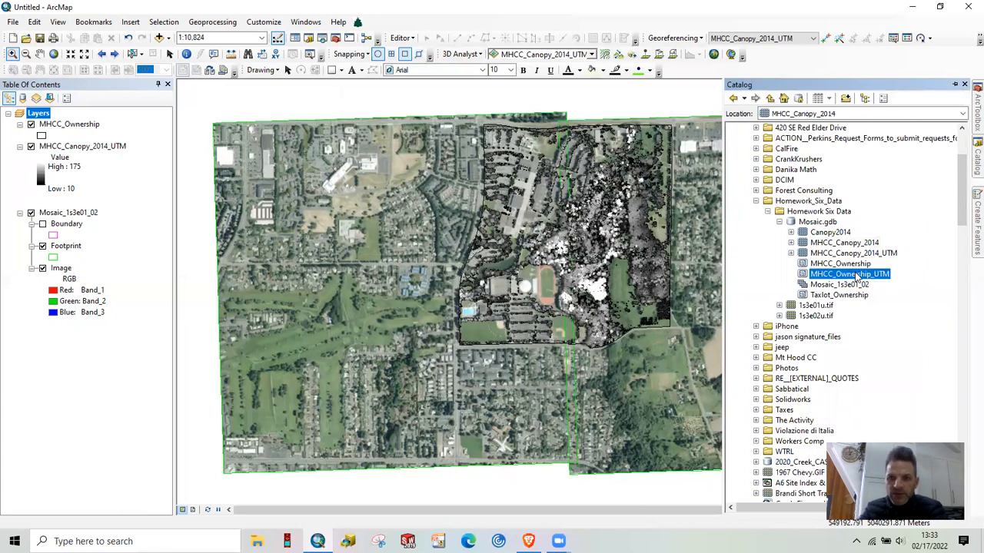
pyautogui.moveTo(856, 275)
pyautogui.mouseDown()
pyautogui.moveTo(575, 286)
pyautogui.moveTo(477, 244)
pyautogui.mouseUp()
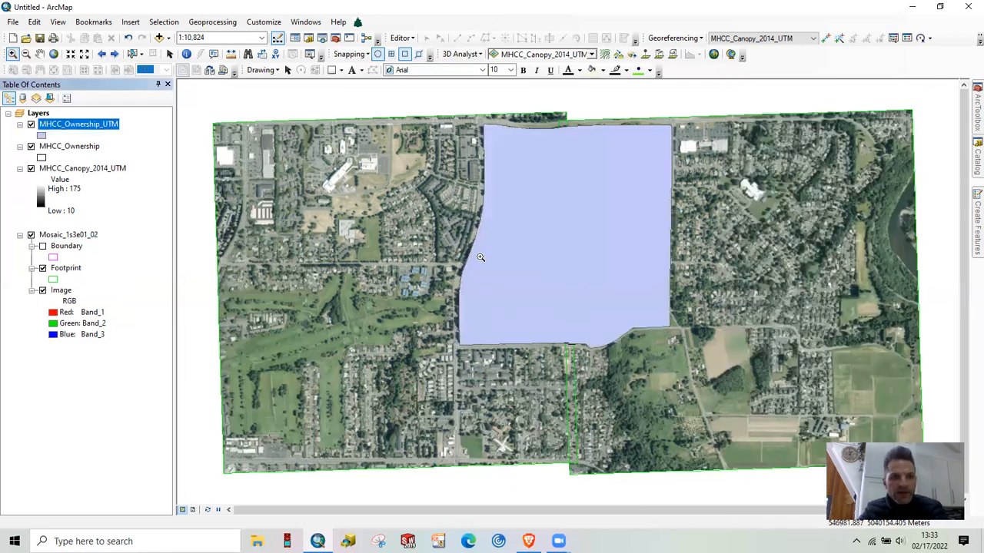
# Symbolize the MHCC_Ownership_UTM layer as Hollow with a red outline
pyautogui.click(42, 135)
pyautogui.click(368, 246)
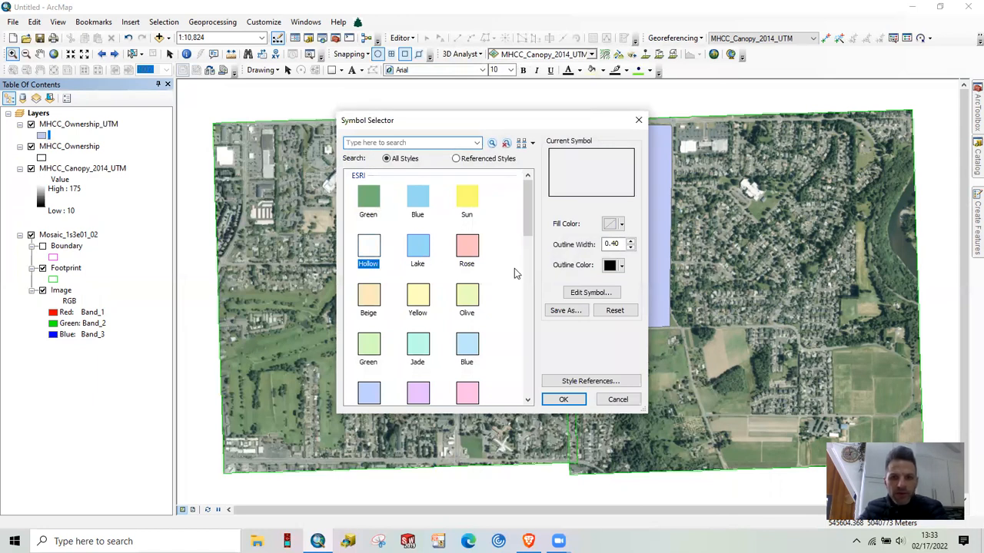
pyautogui.click(612, 267)
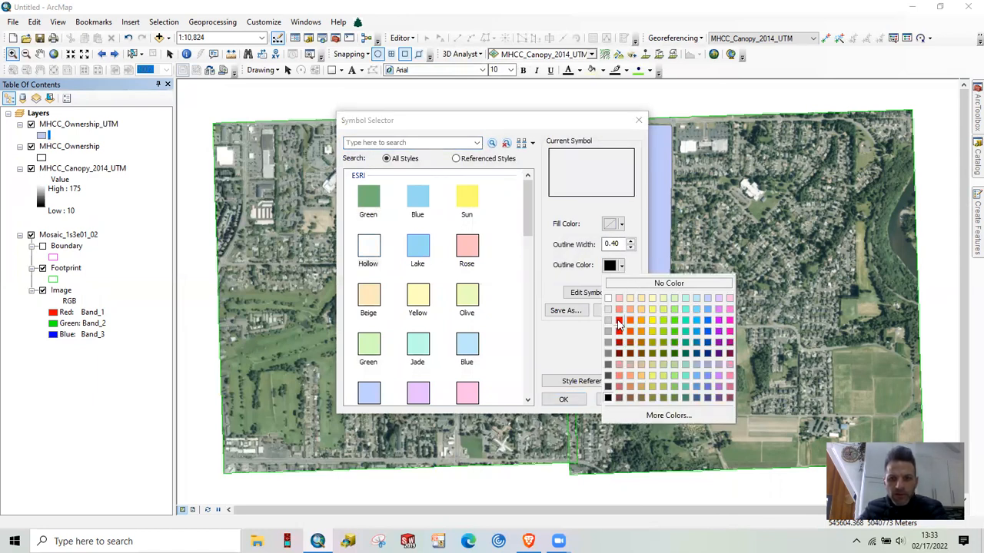
pyautogui.click(612, 324)
pyautogui.click(562, 398)
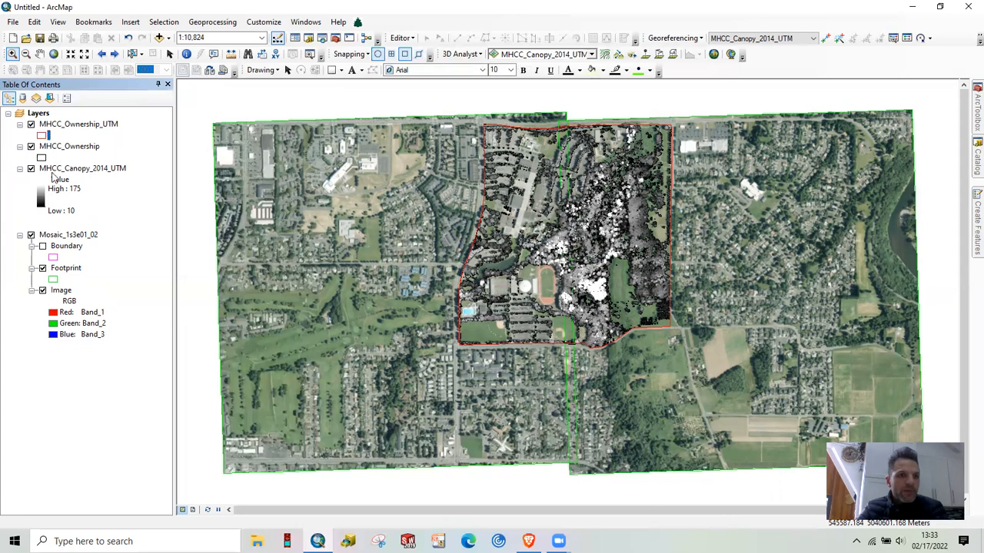
# Fit the map to the MHCC_Ownership_UTM layer's extent and remove the unprojected MHCC_Ownership layer
pyautogui.rightClick(57, 125)
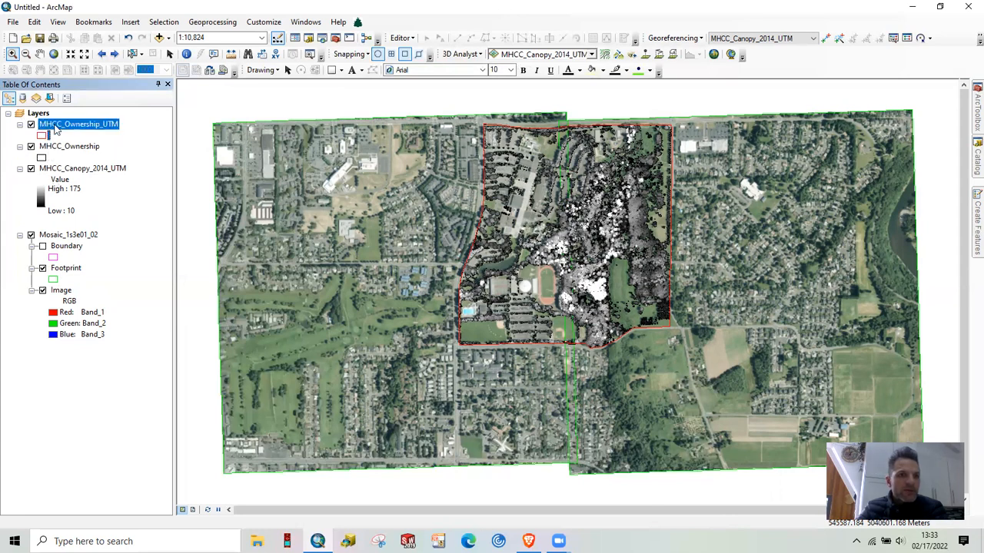
pyautogui.click(86, 189)
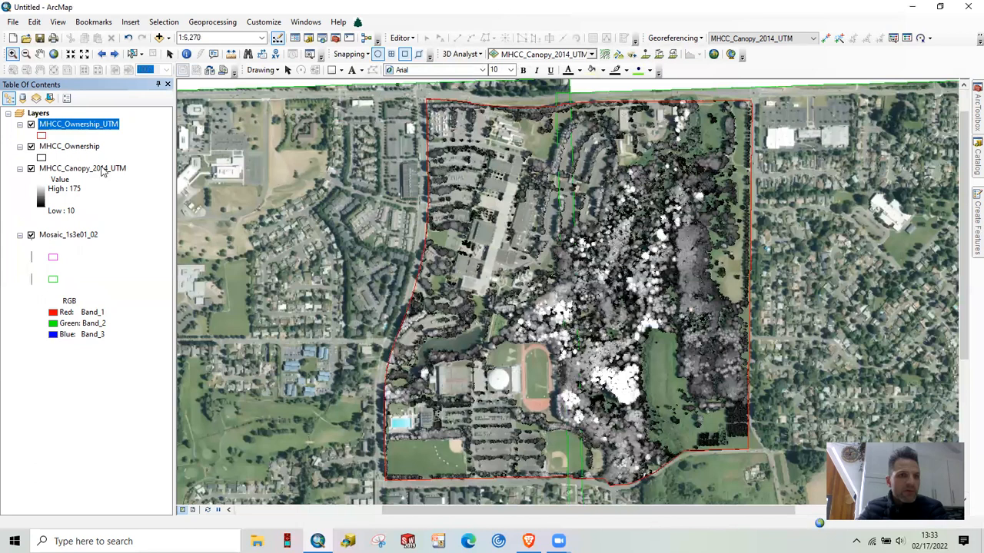
pyautogui.rightClick(61, 146)
pyautogui.click(68, 160)
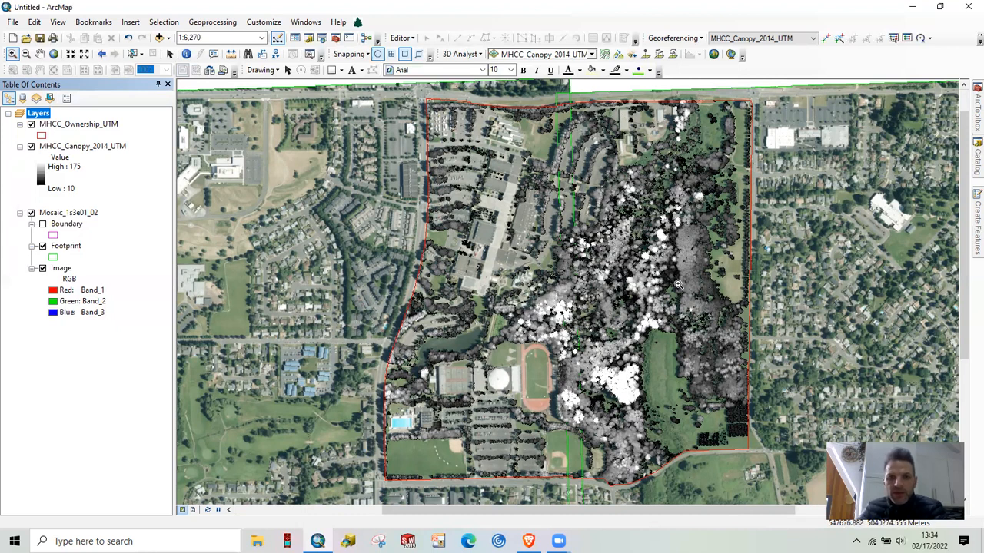
# Apply the purple-to-yellow-to-dark-green color ramp to the MHCC_Canopy_2014_UTM raster
pyautogui.click(40, 178)
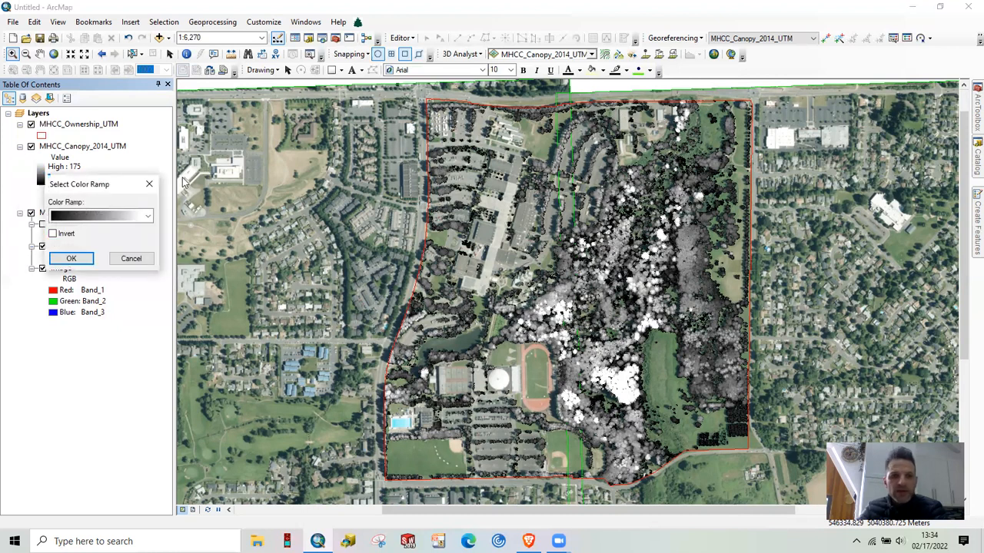
pyautogui.click(149, 217)
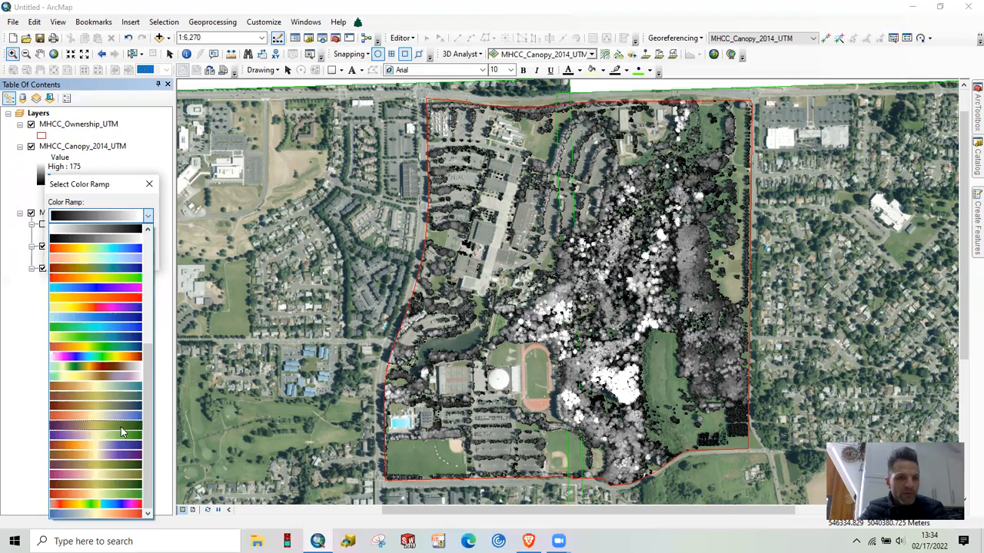
pyautogui.click(120, 426)
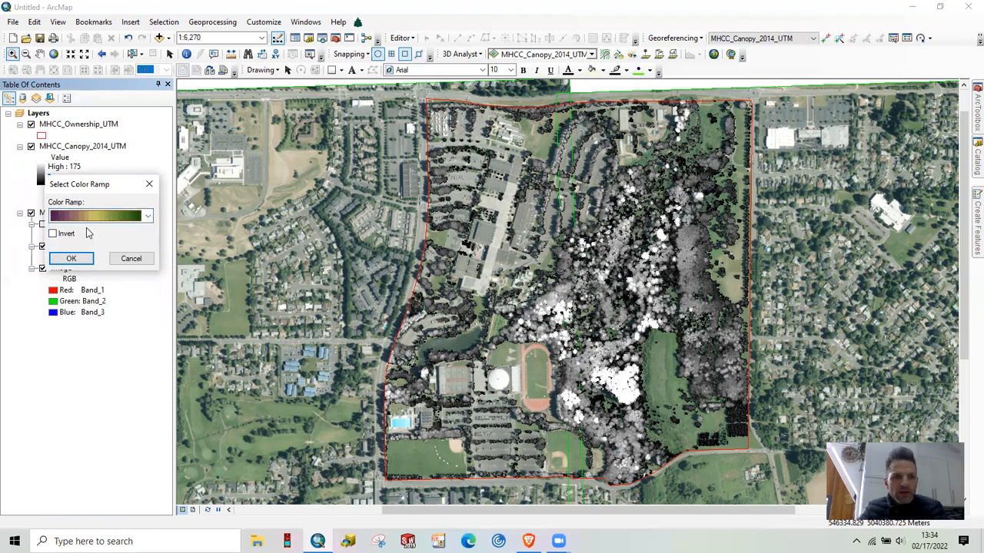
pyautogui.click(71, 259)
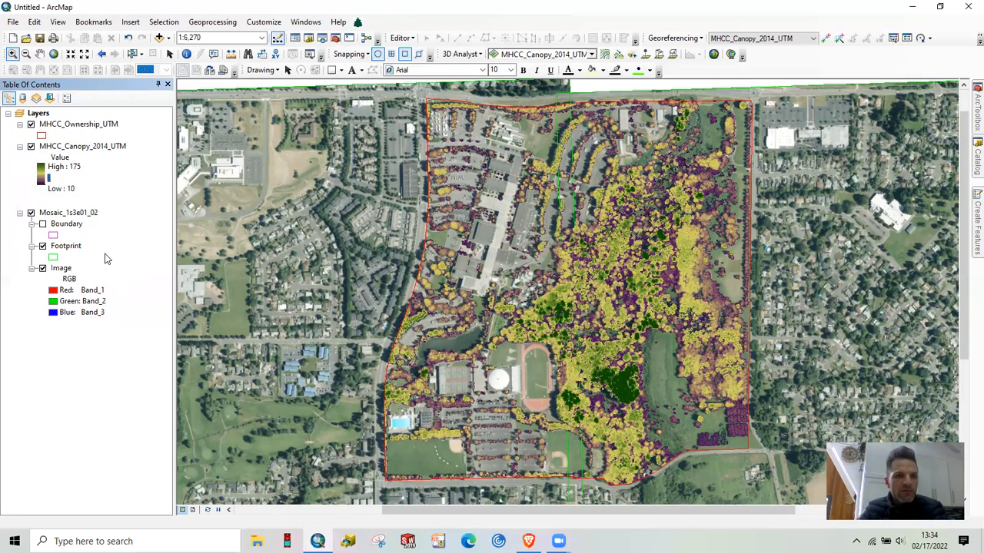
# Switch the campus map to layout view
pyautogui.click(59, 23)
pyautogui.click(97, 48)
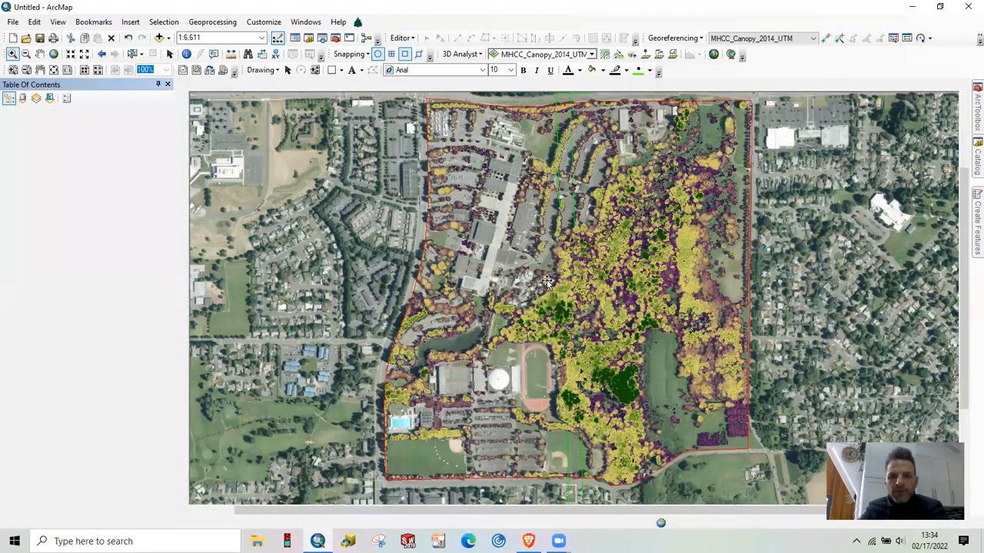